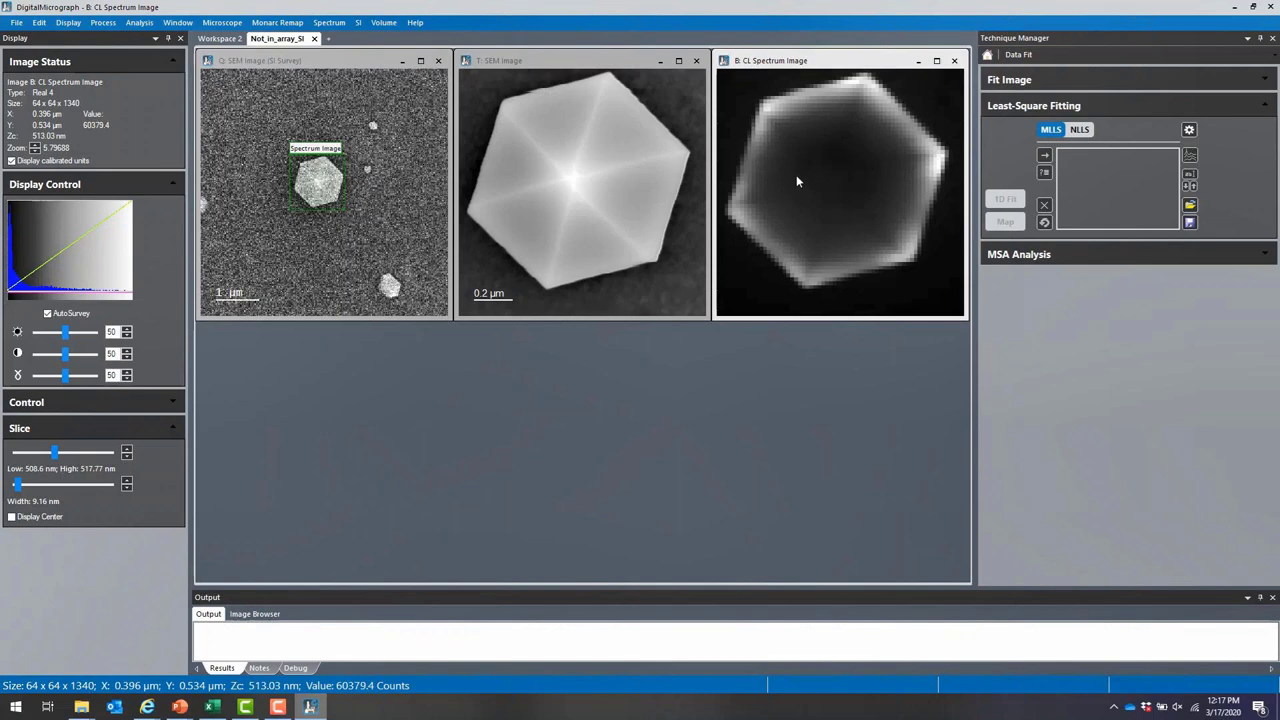
Place a 0.04 by 0.04 µm spectrum picker on the crystal's upper edge in the CL Spectrum Image
right_click(796, 175)
left_click(808, 141)
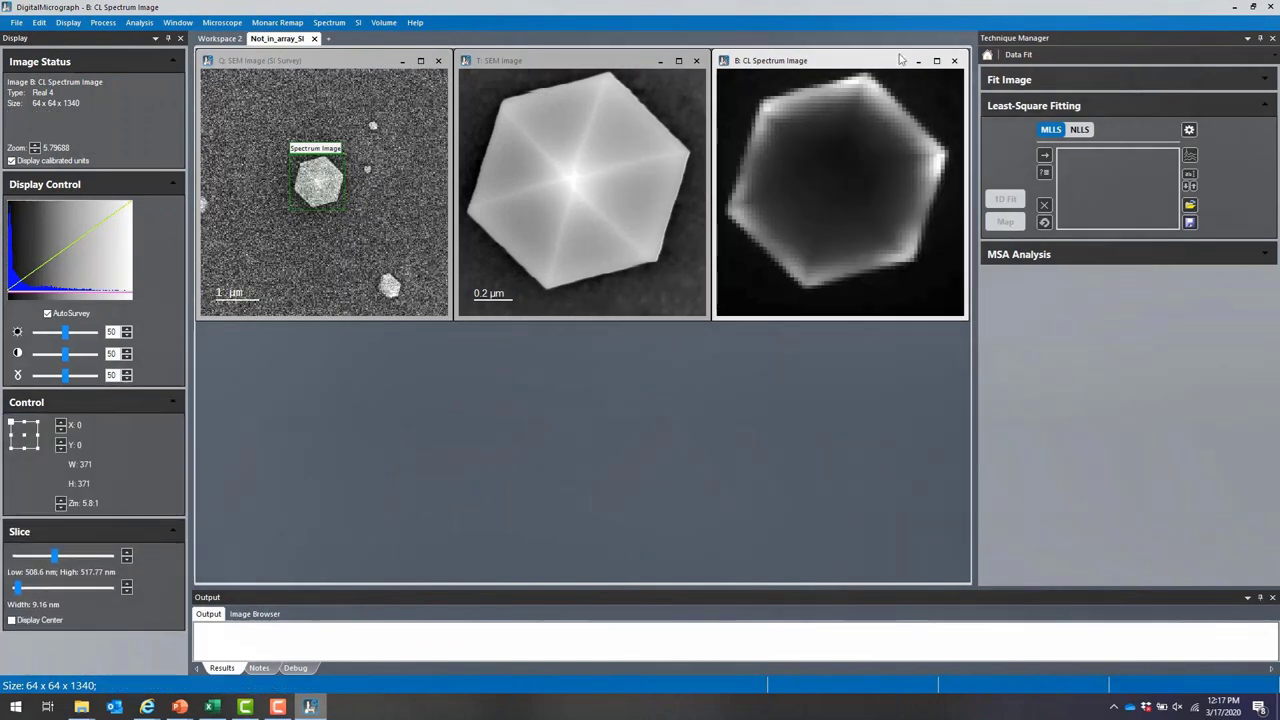
left_click(856, 78)
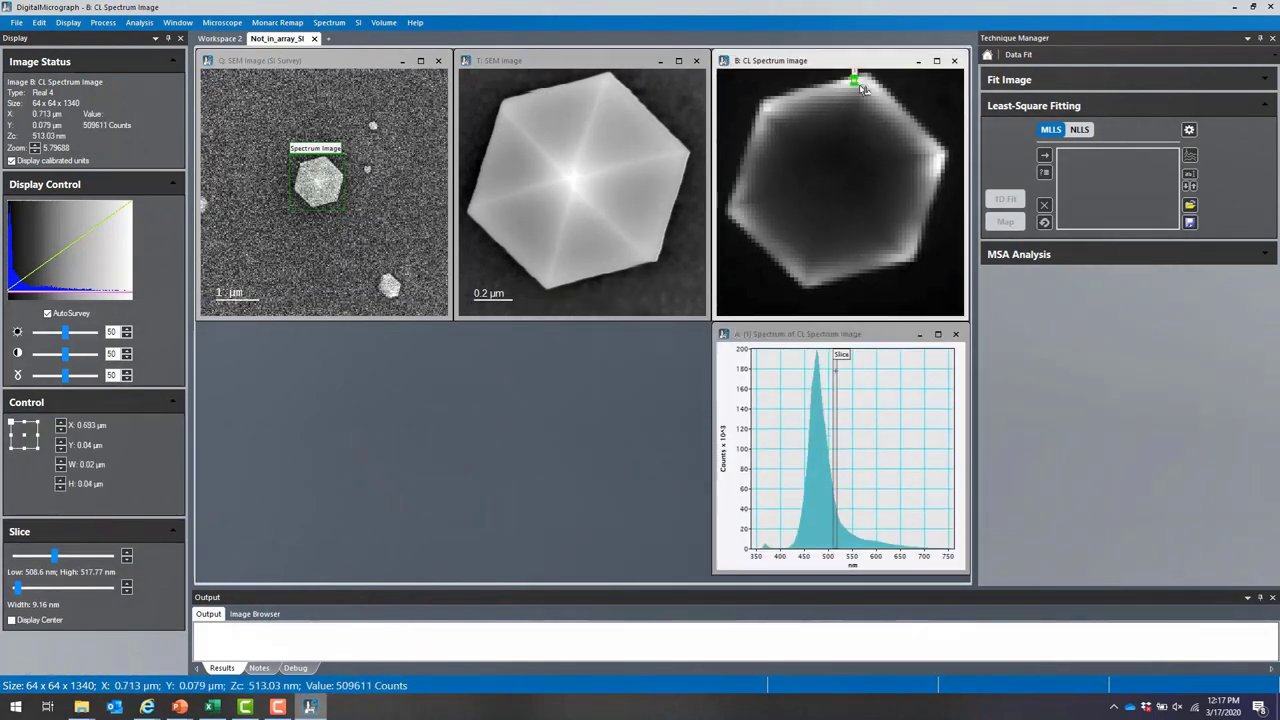
mouse_move(857, 75)
left_mouse_down()
mouse_move(865, 85)
mouse_move(851, 76)
left_mouse_up()
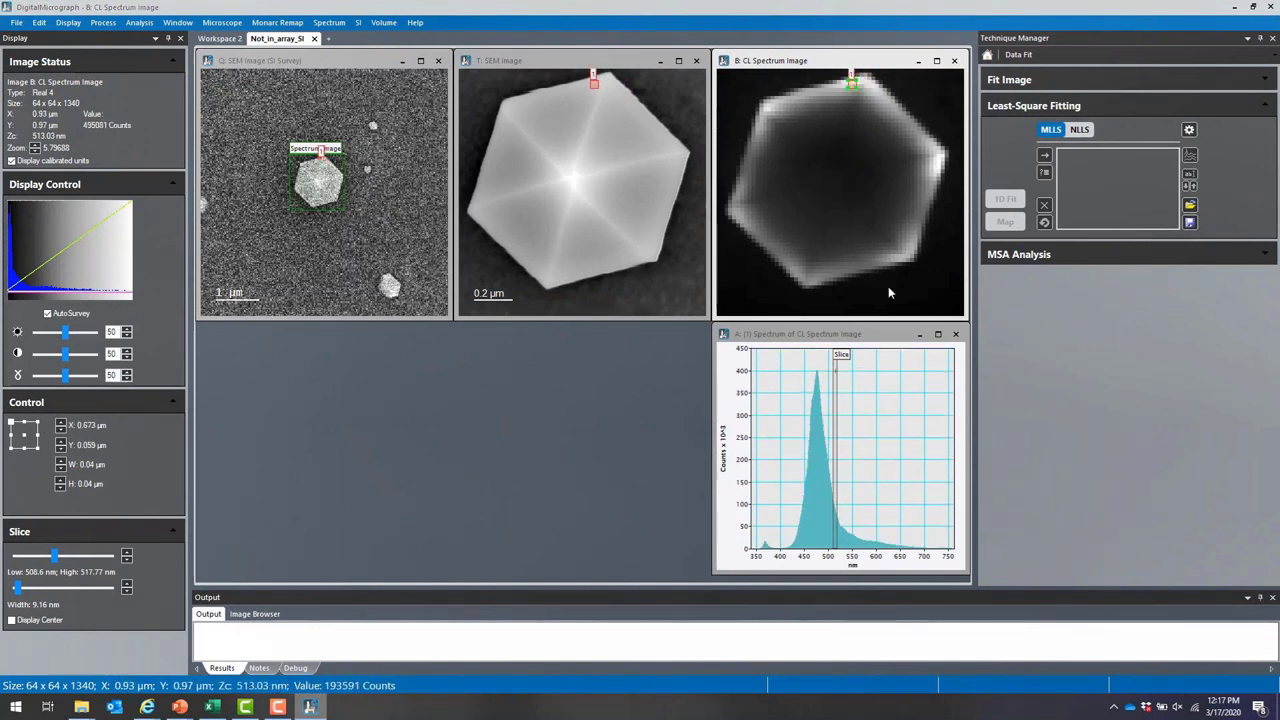
Widen the picked spectrum's window and shift the slice to 385.36–394.53 nm
left_click(712, 373)
left_click_drag(712, 373, 469, 373)
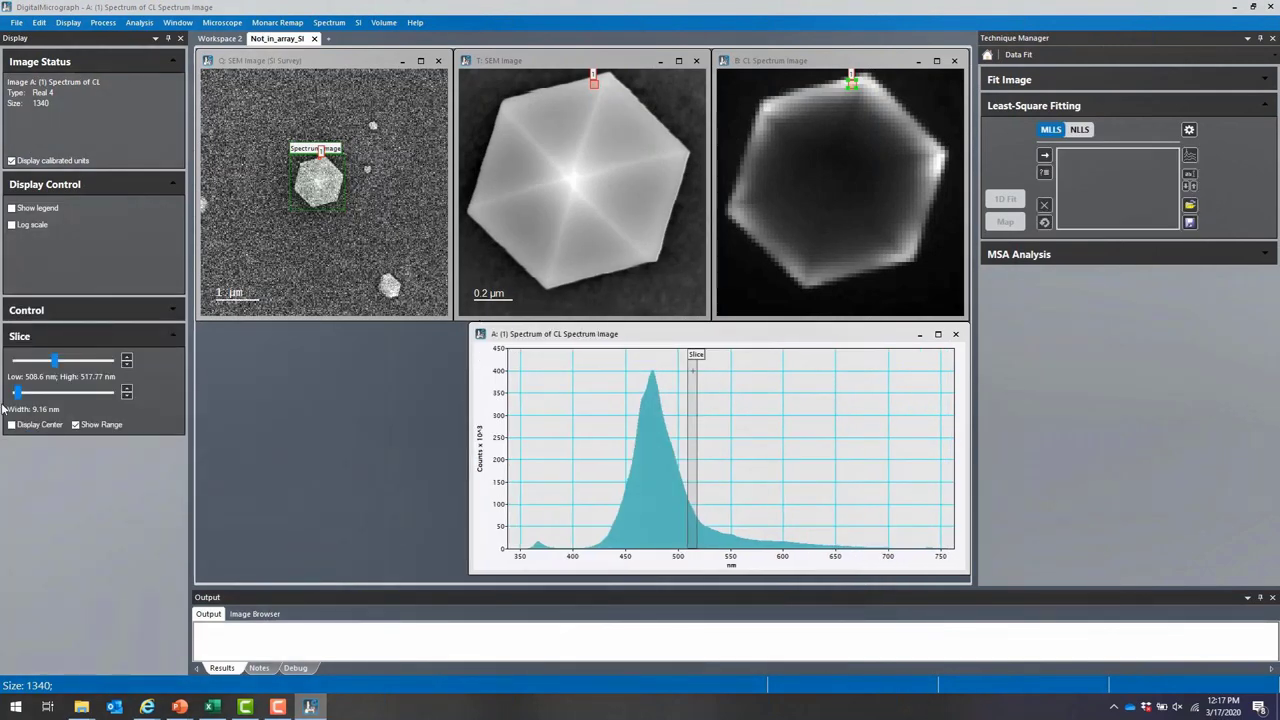
mouse_move(55, 361)
left_mouse_down()
mouse_move(26, 364)
mouse_move(94, 361)
mouse_move(25, 360)
left_mouse_up()
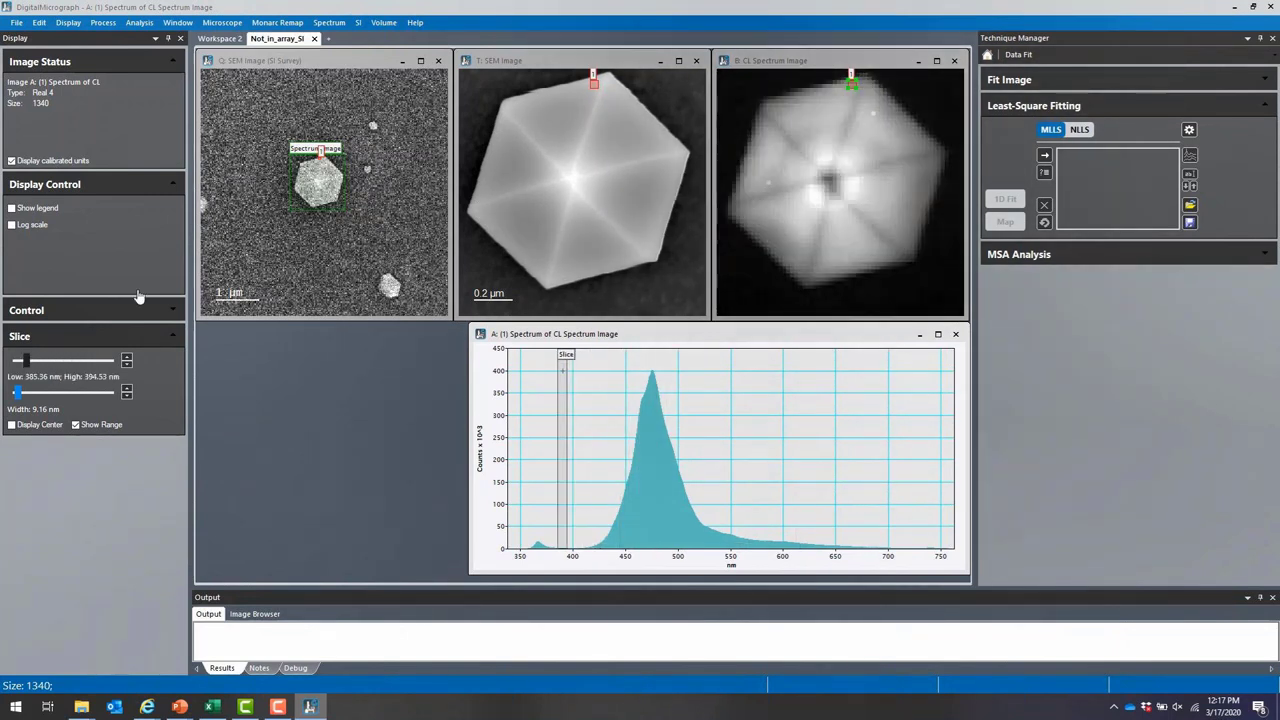
Move the spectrum picker across the crystal to compare spectra, from the bright spot near its upper-right edge to its upper-left corner
left_click(866, 100)
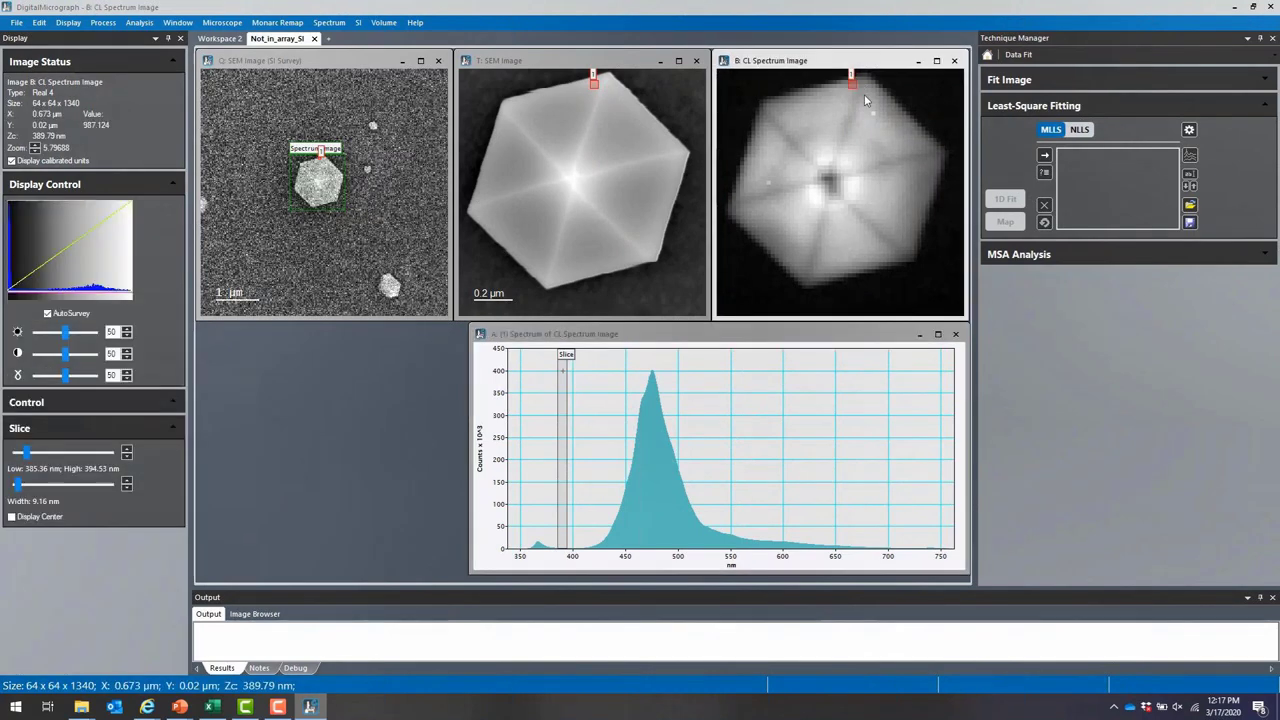
left_click(874, 104)
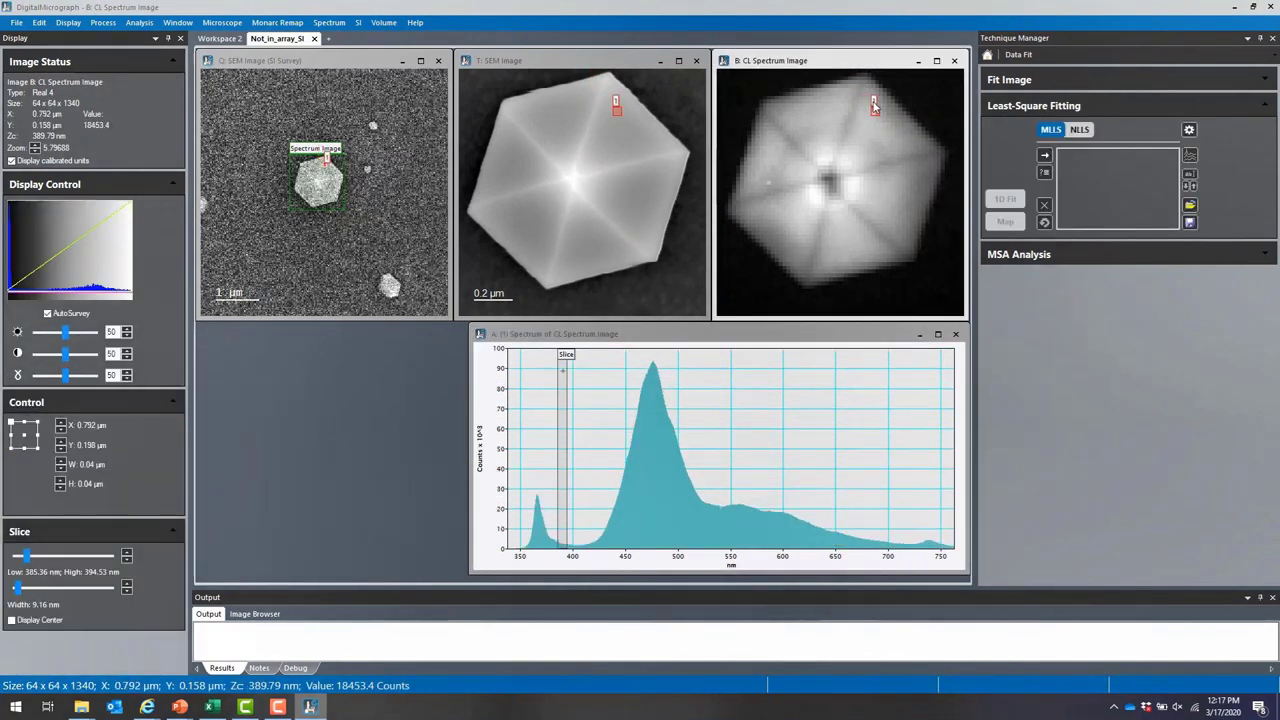
mouse_move(874, 104)
left_mouse_down()
mouse_move(769, 169)
mouse_move(816, 197)
mouse_move(833, 188)
mouse_move(821, 110)
mouse_move(765, 113)
left_mouse_up()
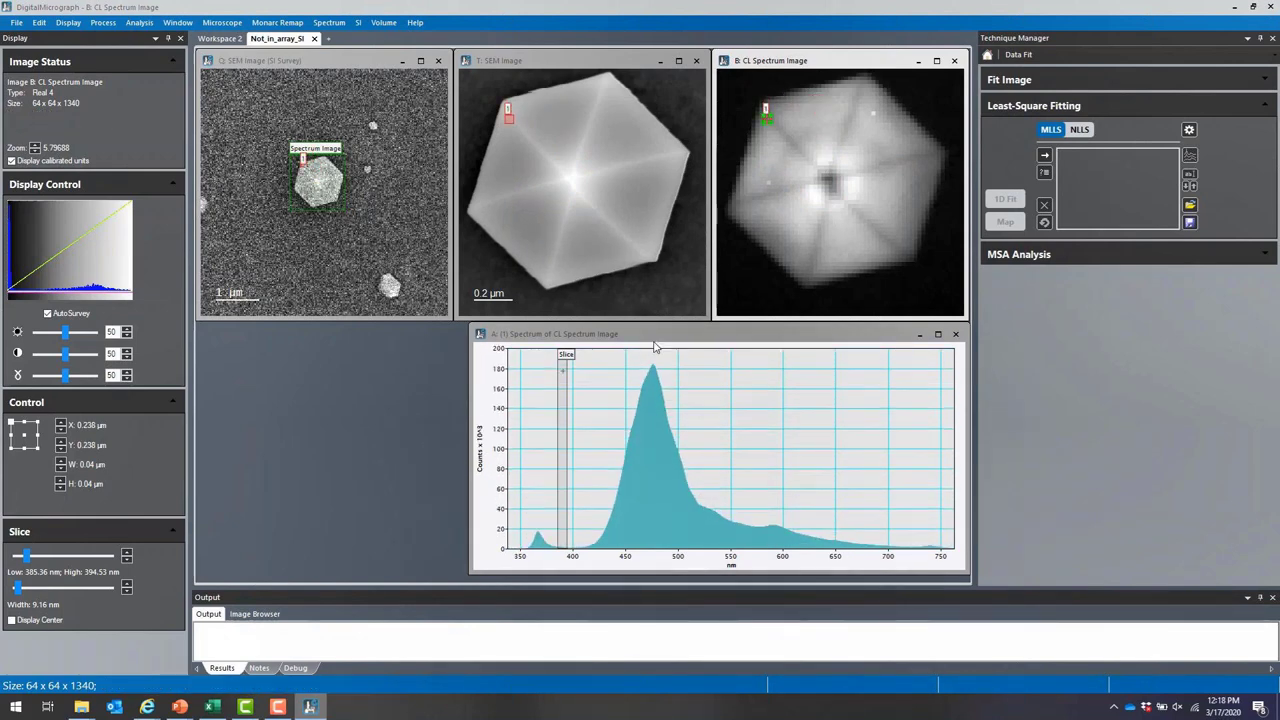
Shift the slice to 420.44–429.6 nm and convert the CL spectrum image's dispersion units to eV
mouse_move(26, 556)
left_mouse_down()
mouse_move(68, 566)
mouse_move(42, 566)
left_mouse_up()
right_click(830, 185)
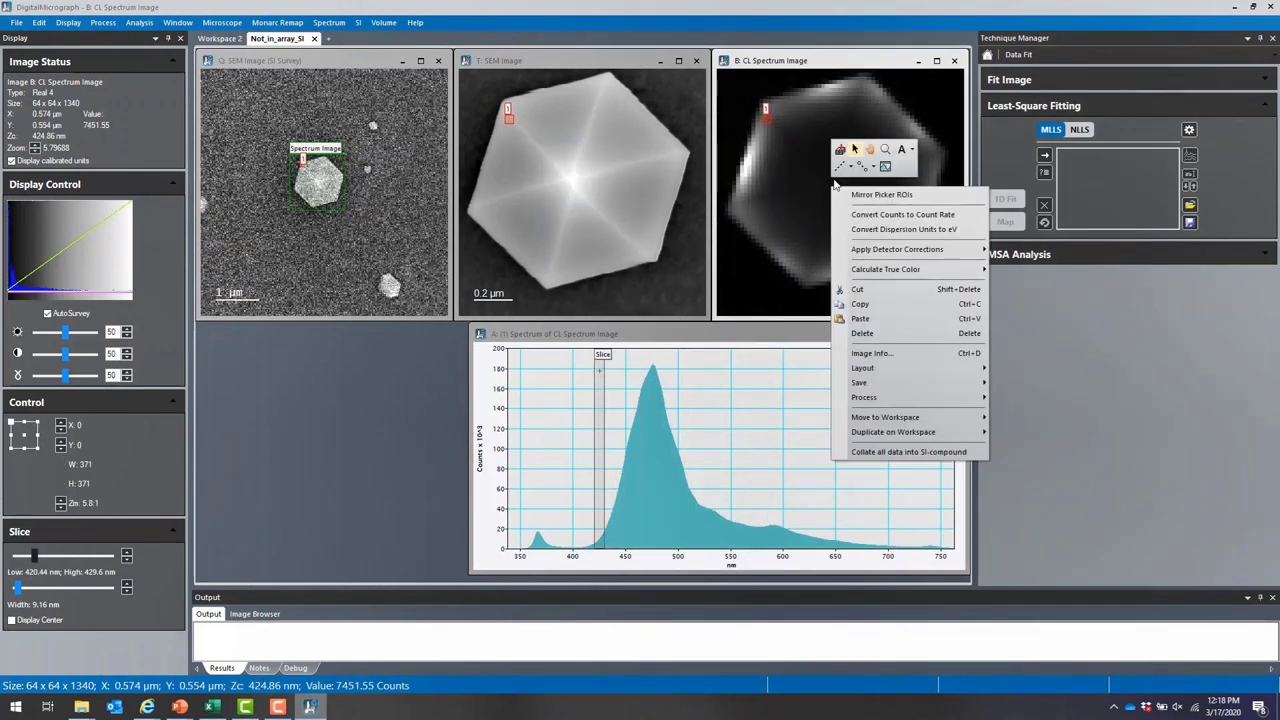
left_click(882, 229)
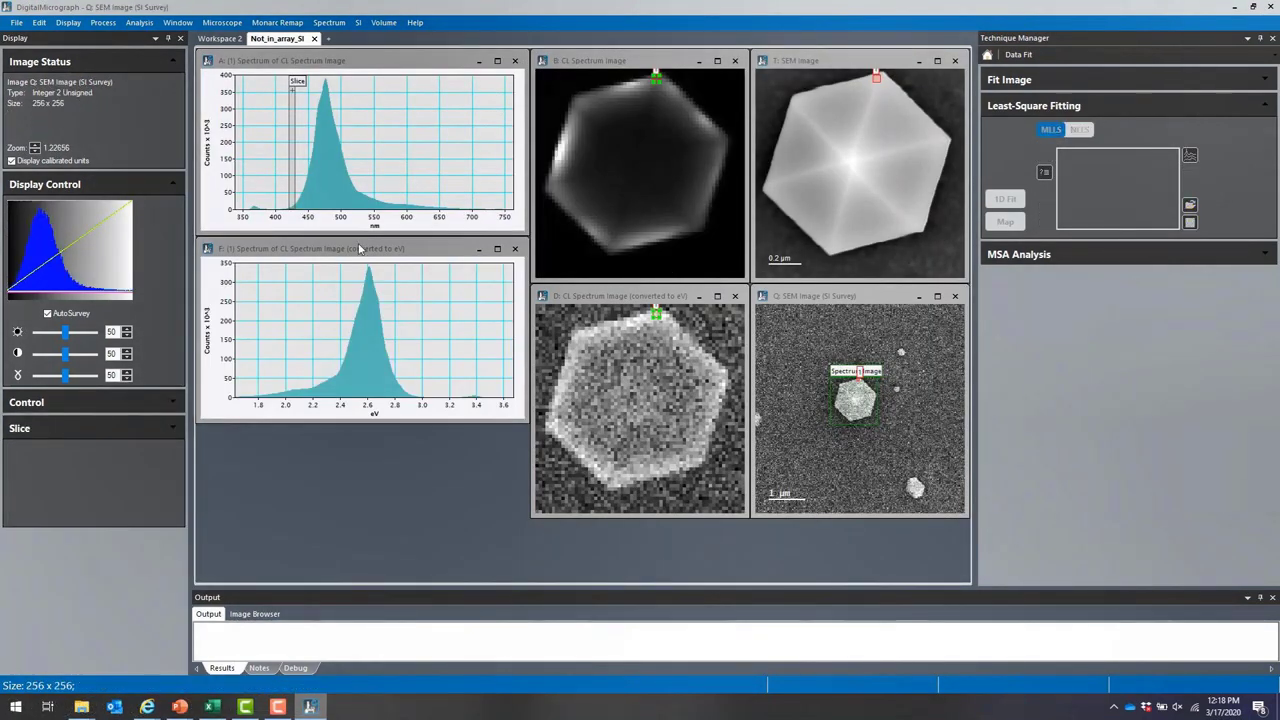
Switch the least-square fitting to NLLS and add a Gaussian over about 1.82 to 2.20 eV in the converted spectrum
left_click(360, 248)
left_click_drag(263, 380, 314, 378)
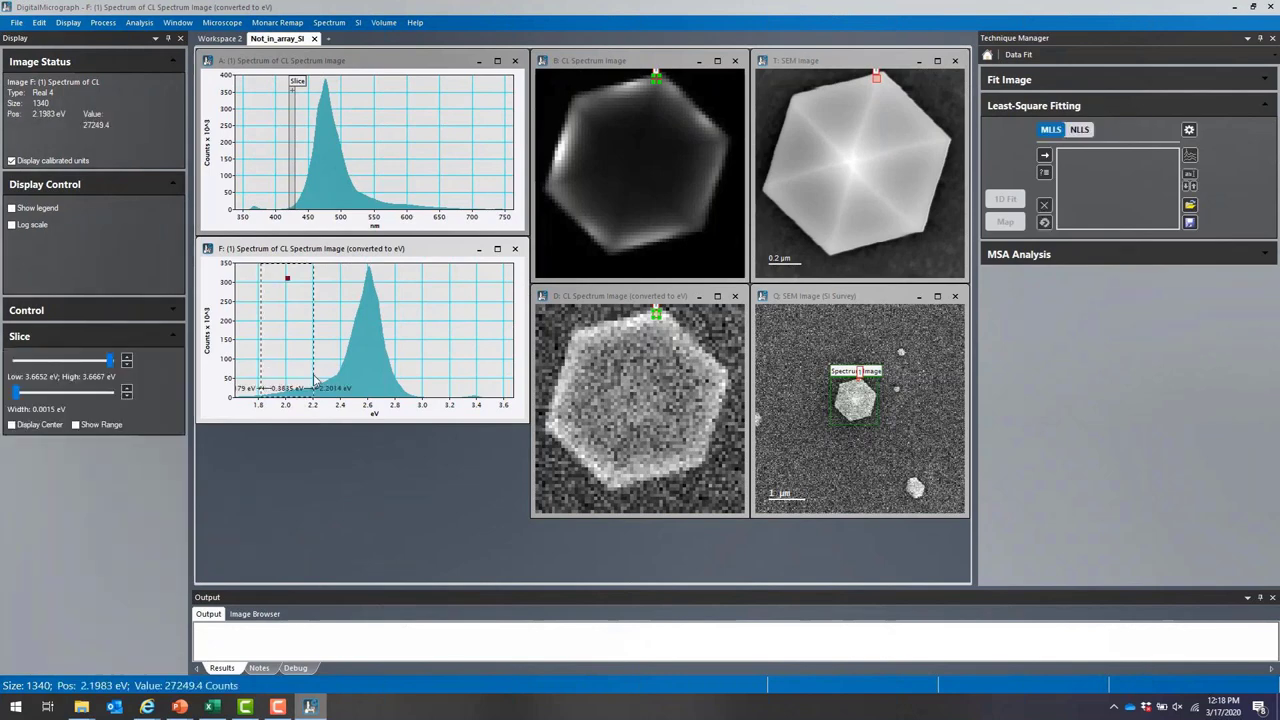
left_click(1079, 129)
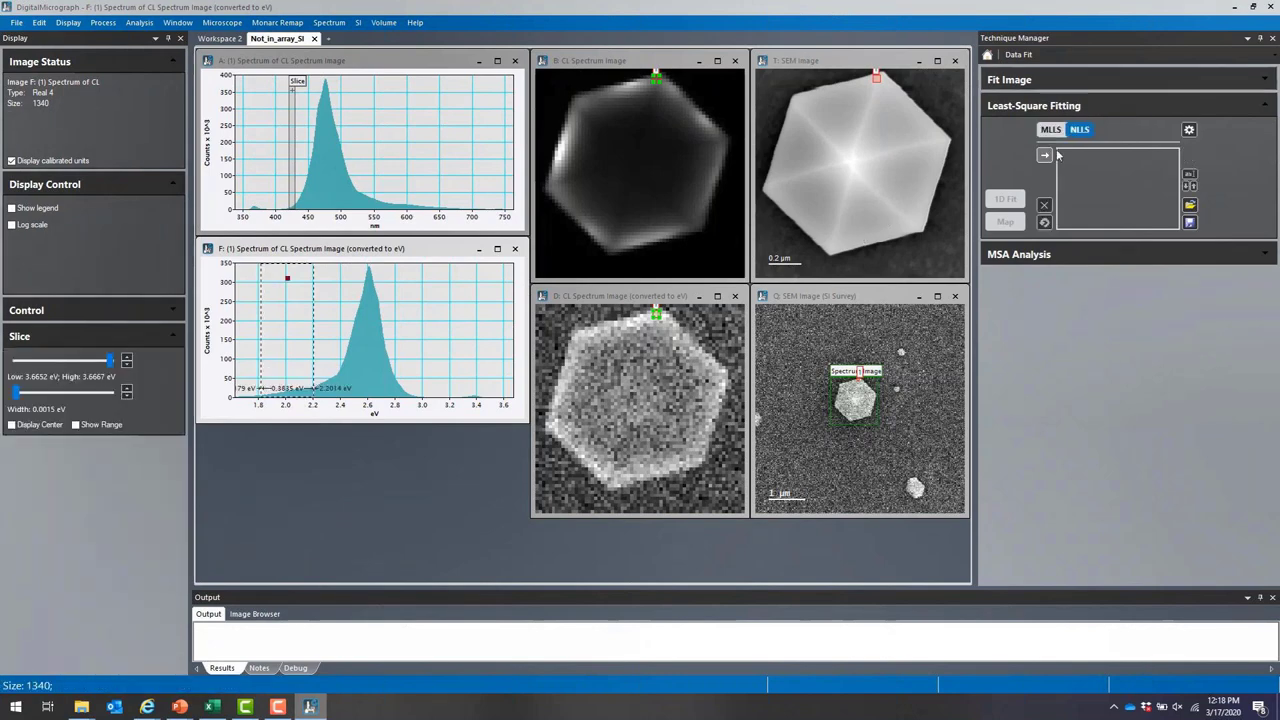
left_click(1045, 154)
left_click(604, 459)
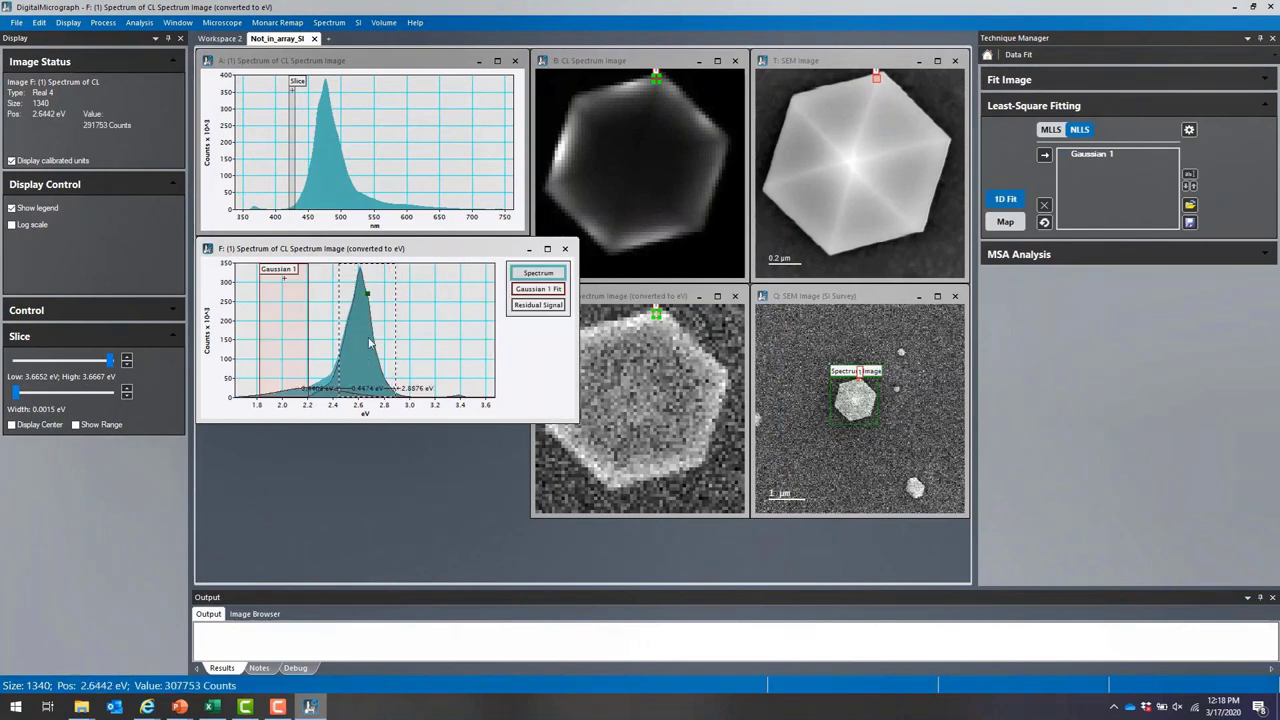
Add a second Gaussian on the main peak, over a range about 0.45 eV wide ending near 2.93 eV
left_click_drag(369, 343, 376, 343)
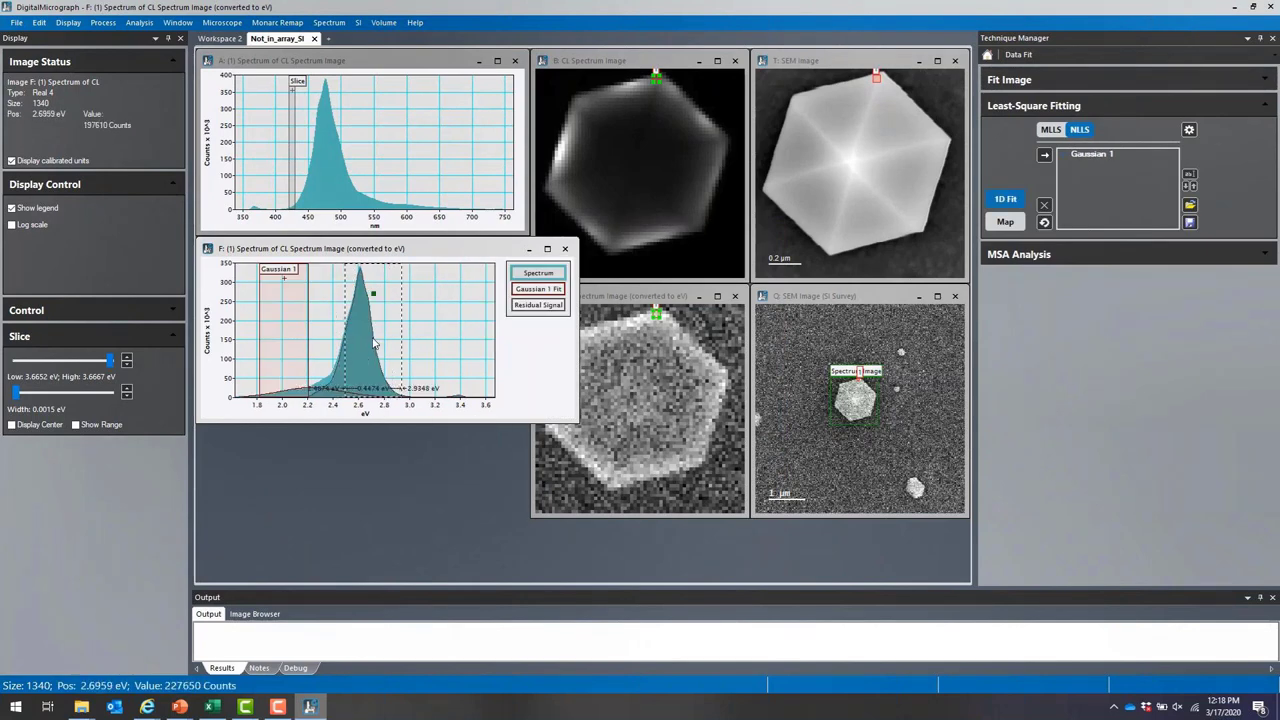
left_click(1045, 154)
left_click(604, 459)
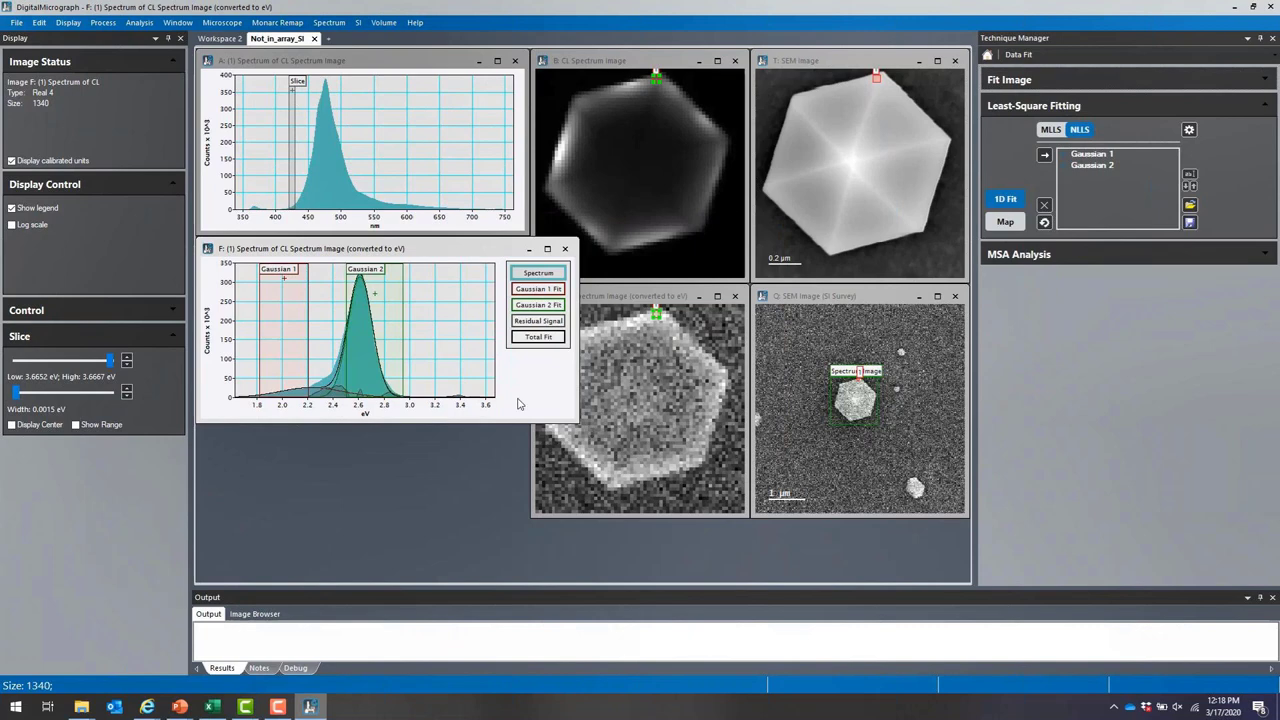
Add a third Gaussian over the small high-energy peak, from about 3.28 to 3.5 eV
left_click_drag(445, 390, 478, 390)
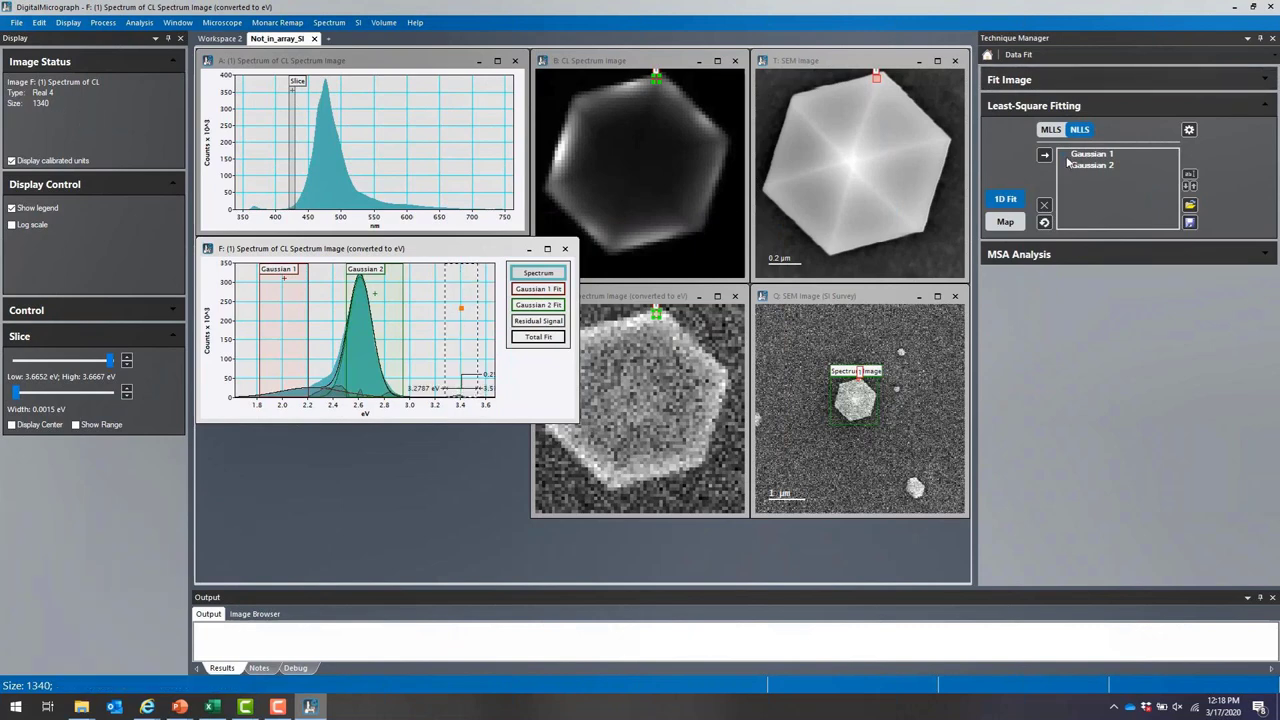
left_click(1045, 155)
left_click(612, 457)
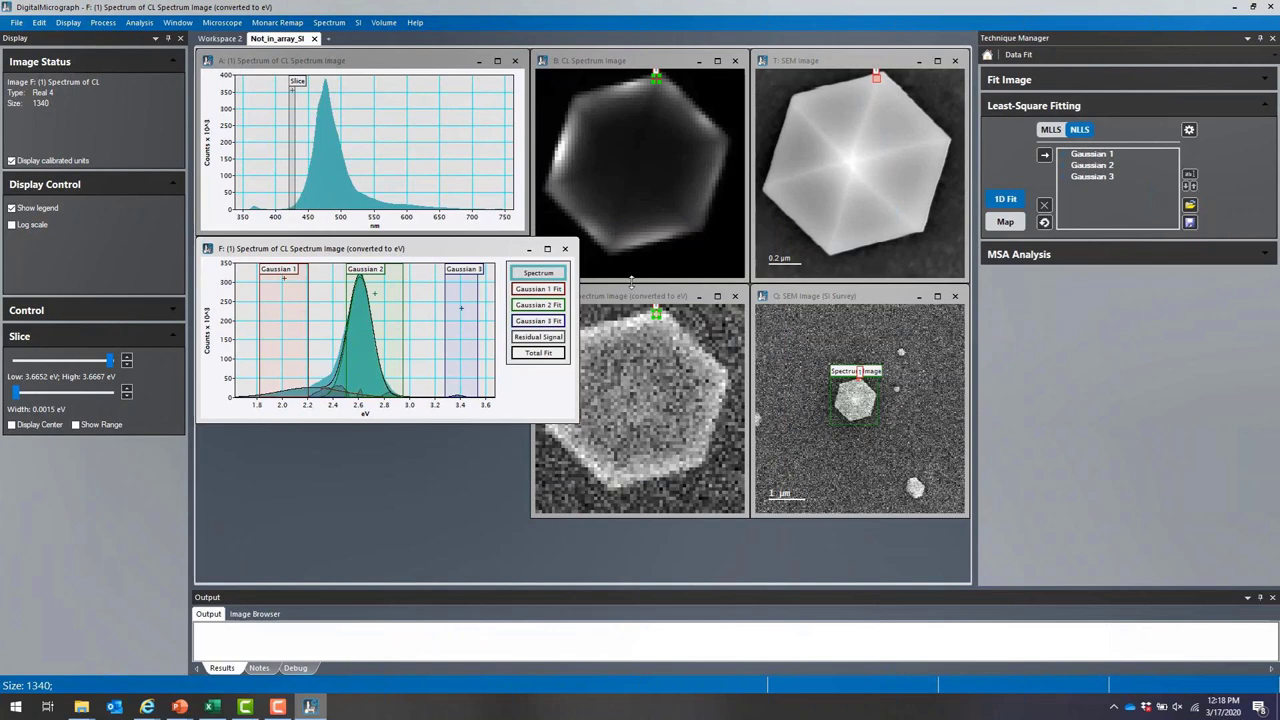
Reposition the picker at the crystal's top corner and set the eV spectrum image's slice to 3.1448–3.5526 eV
left_click(658, 316)
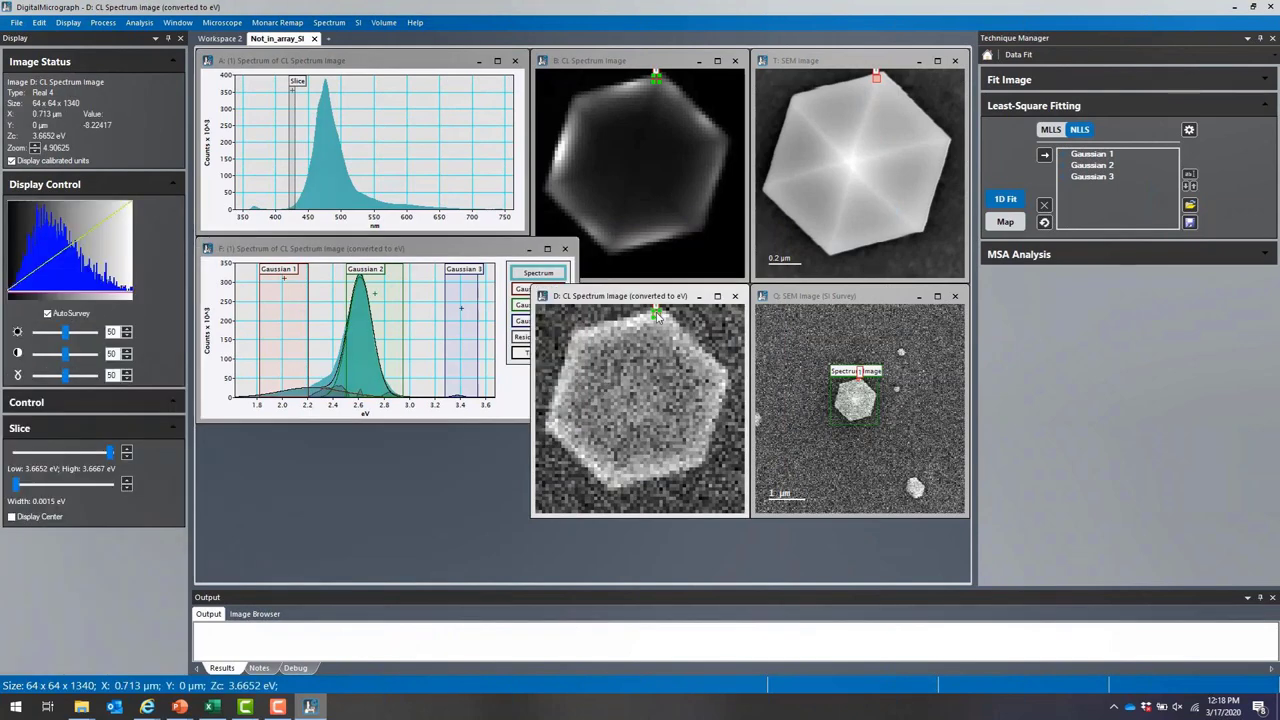
mouse_move(658, 316)
left_mouse_down()
mouse_move(660, 378)
mouse_move(571, 409)
mouse_move(547, 437)
mouse_move(585, 312)
mouse_move(670, 315)
mouse_move(700, 360)
mouse_move(724, 363)
mouse_move(656, 309)
left_mouse_up()
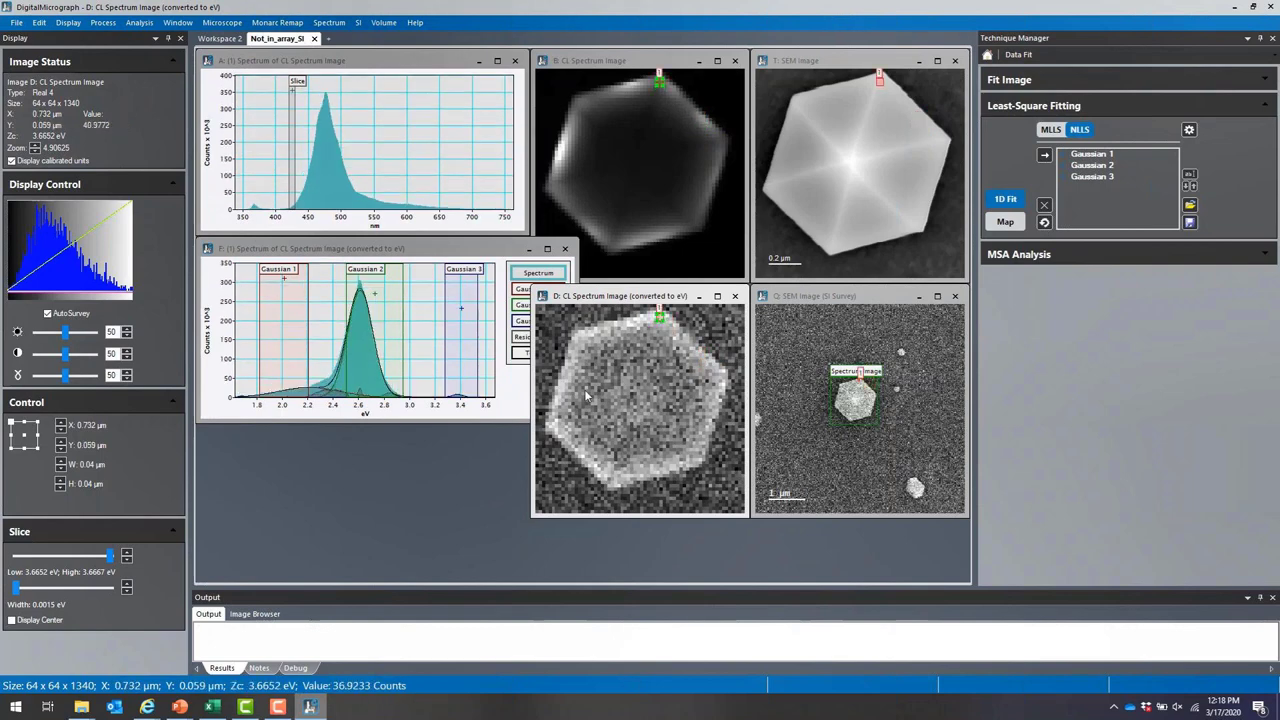
left_click_drag(110, 556, 103, 556)
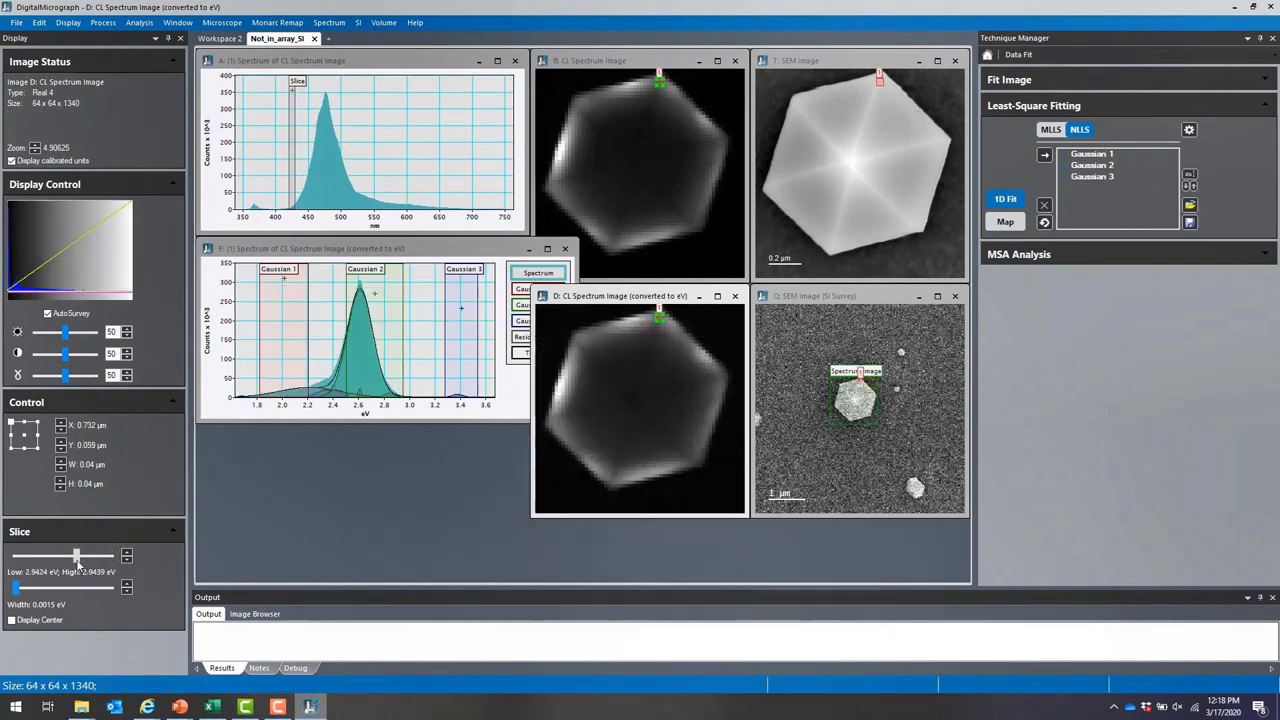
left_click_drag(15, 588, 55, 592)
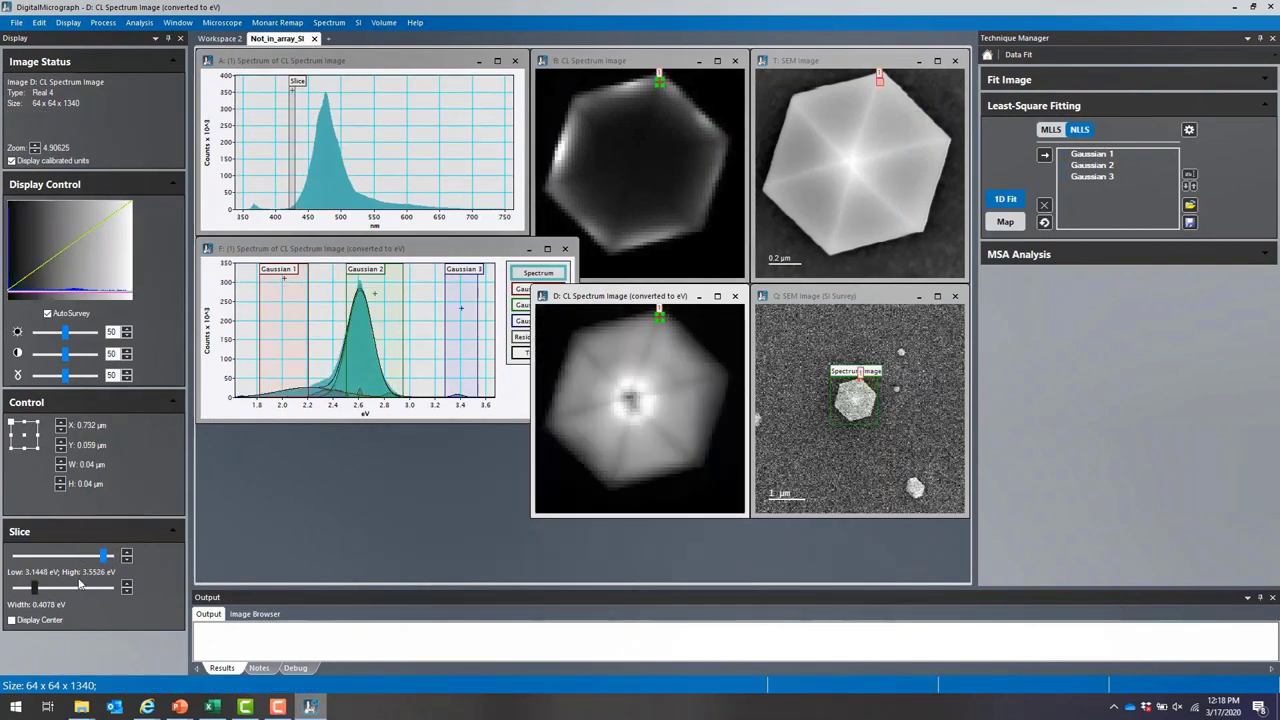
Rename the fit component Gaussian 1 as Defect
left_click(341, 253)
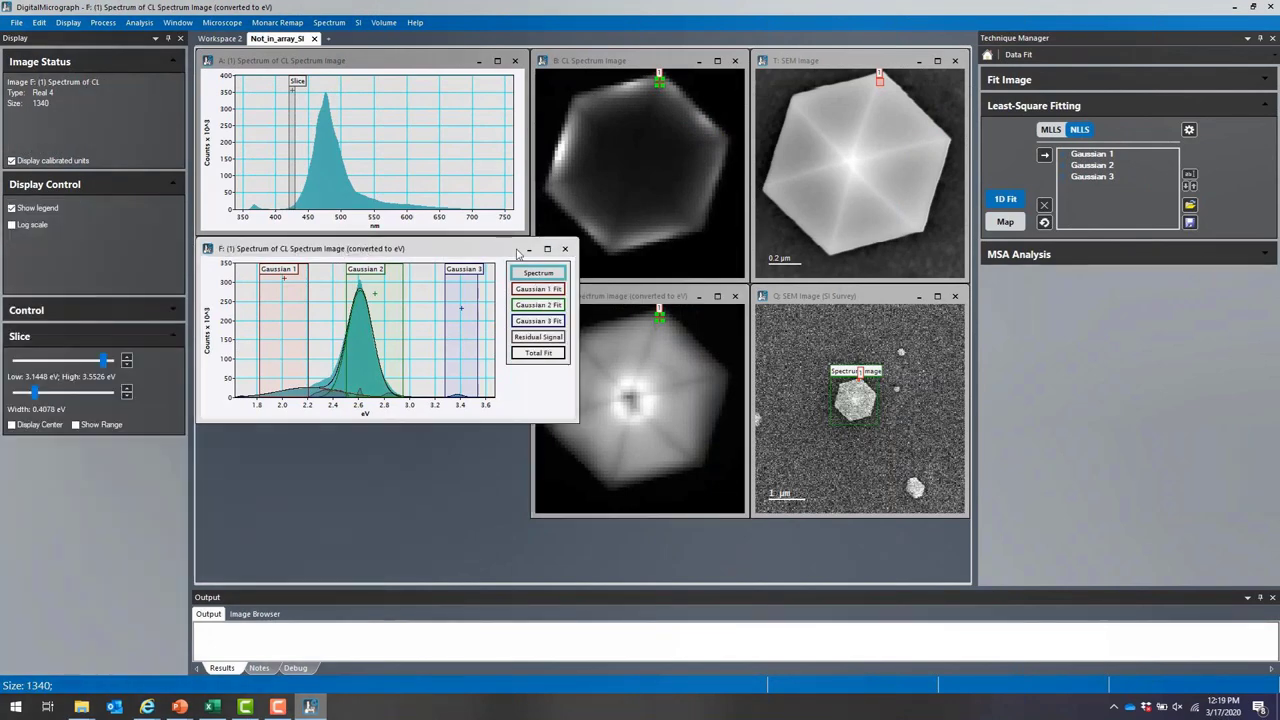
left_click(1105, 156)
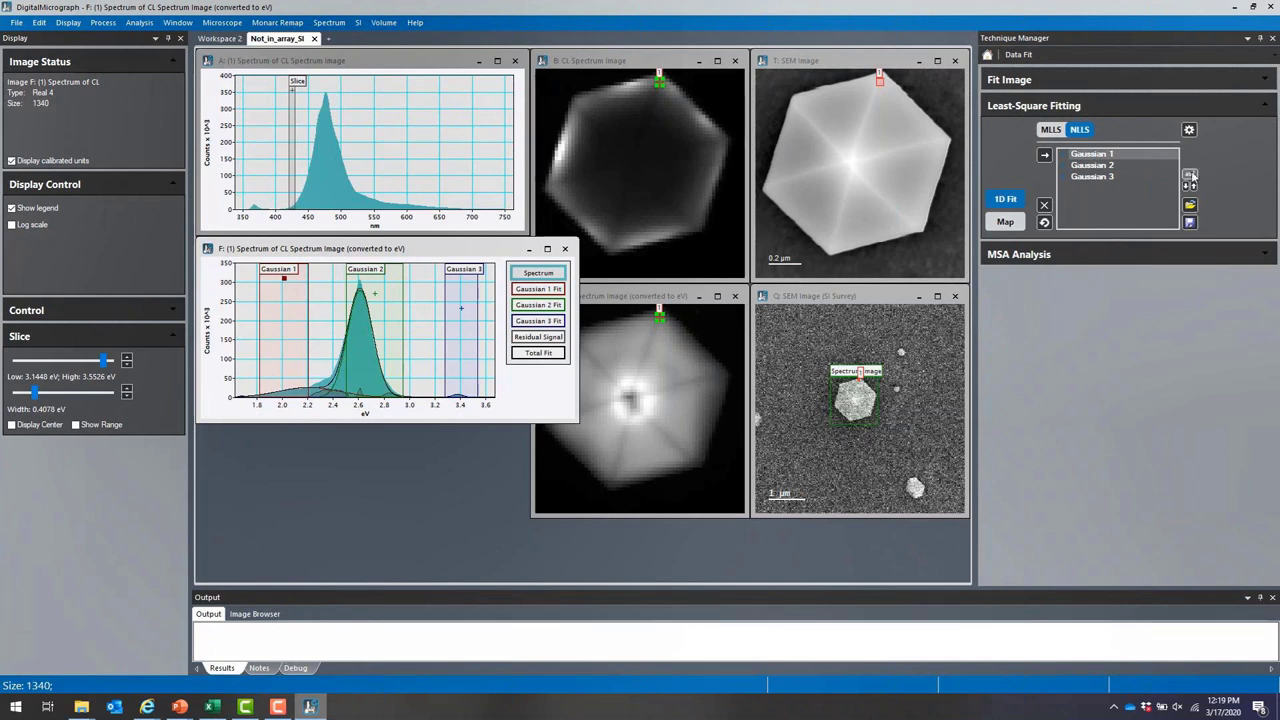
left_click(1190, 176)
type("Defect")
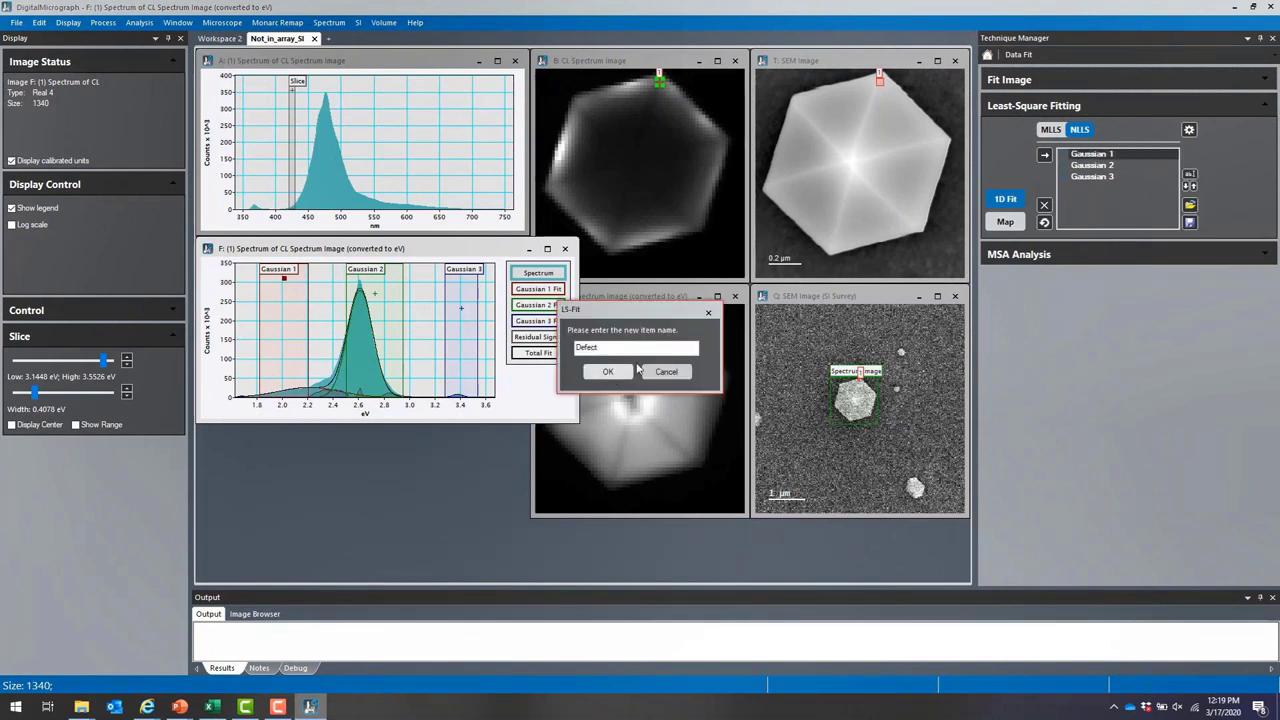
left_click(607, 371)
Rename the fit component Gaussian 2 as InGaN
left_click(1091, 165)
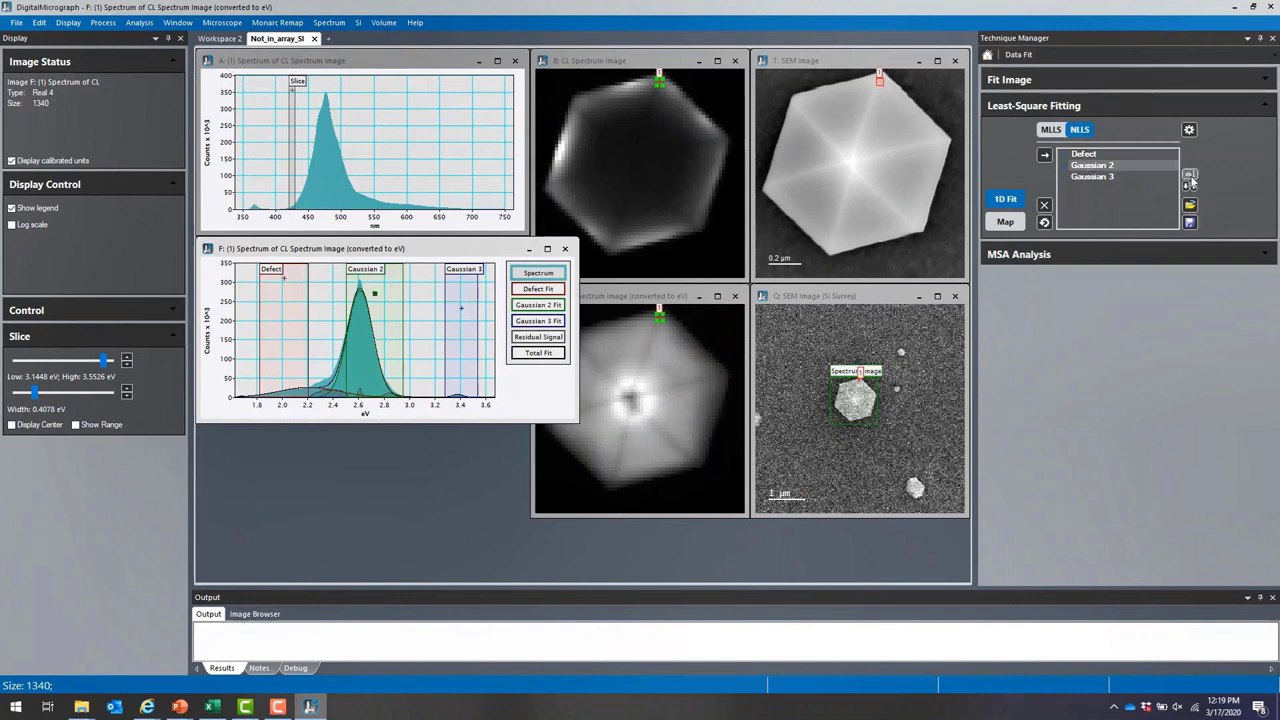
left_click(1190, 176)
type("InGa")
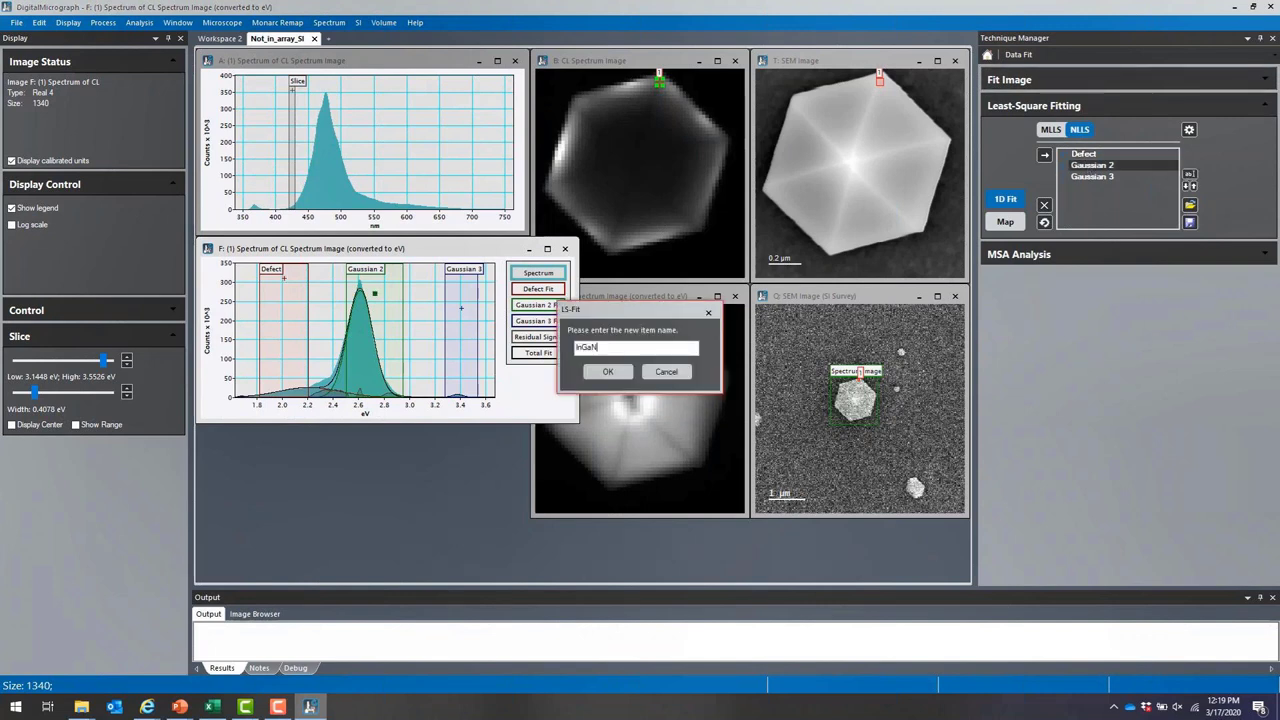
type("N")
key("Return")
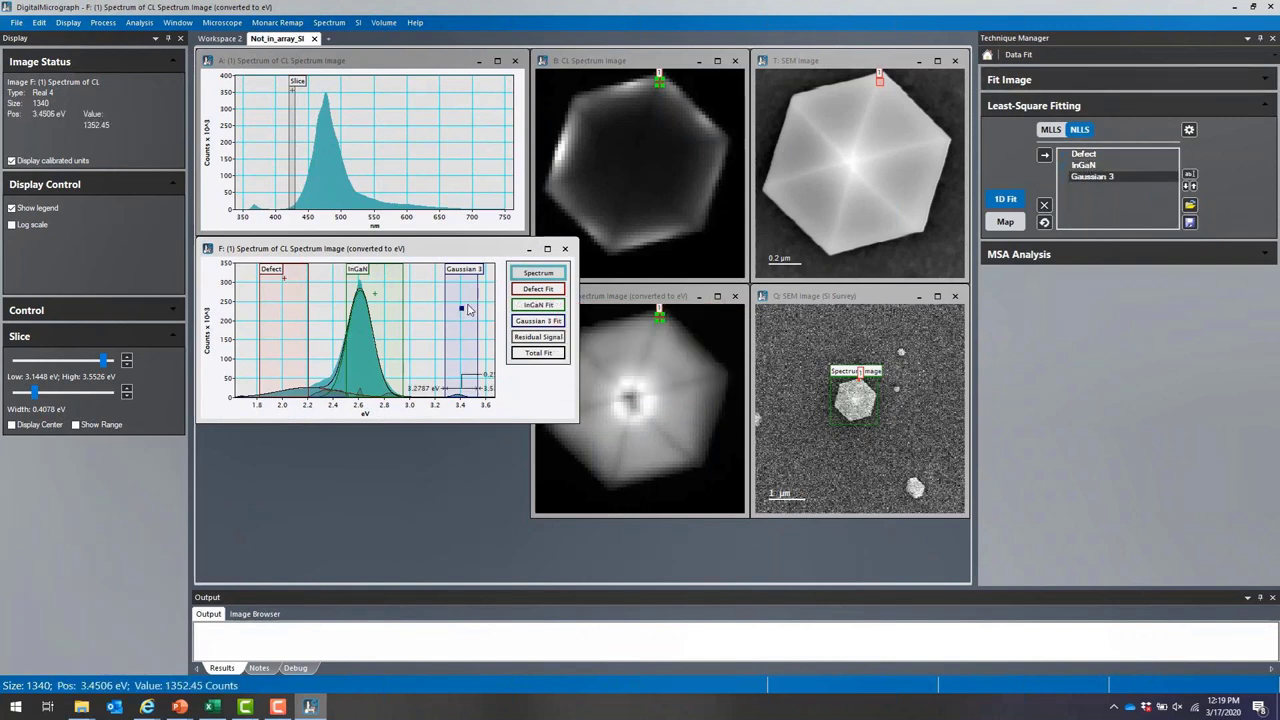
Rename the fit component Gaussian 3 as GaN
left_click(1189, 185)
type("Ga")
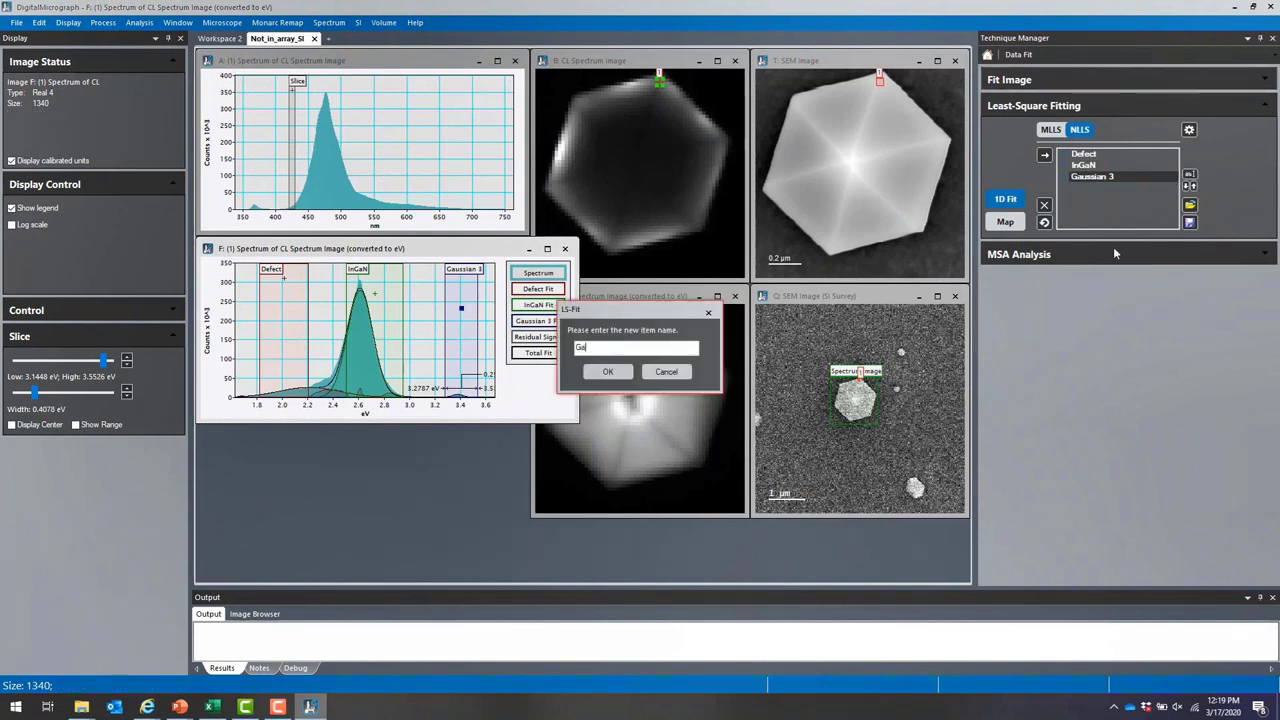
type("N")
key("Return")
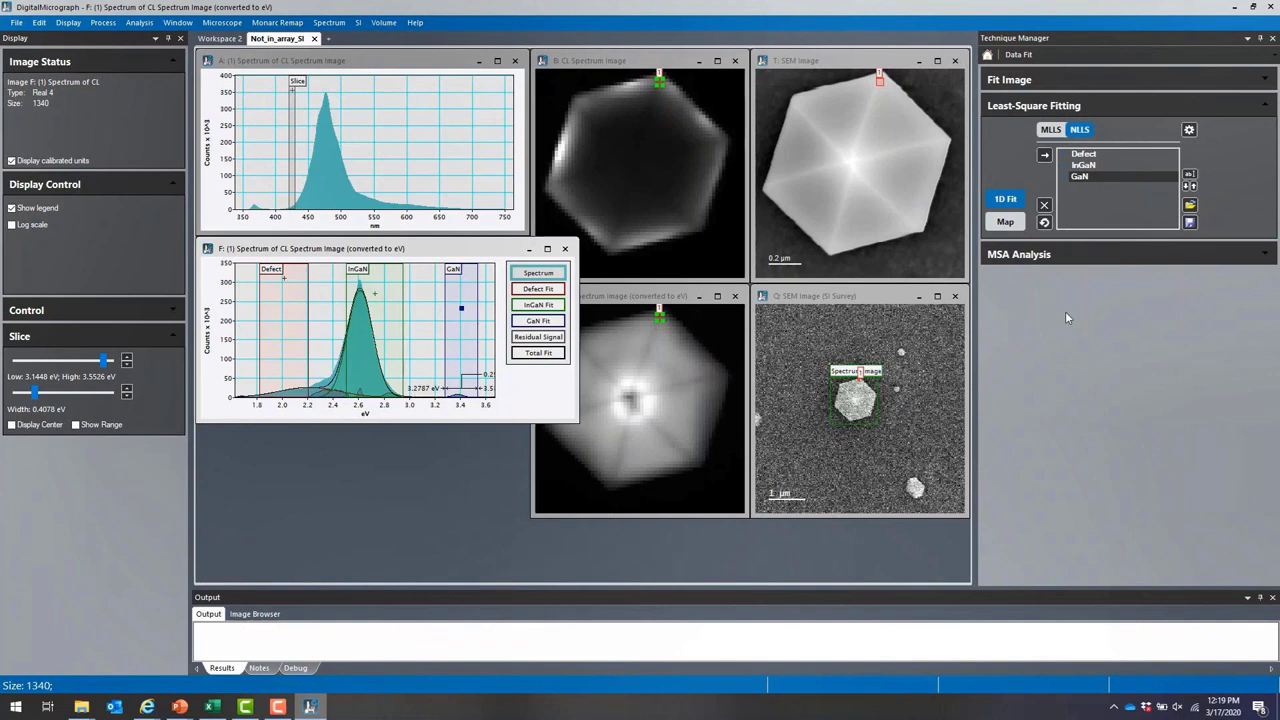
Compute the NLLS fit maps with parameter values, total and individual fit models, reduced chi squared and residual signal
left_click(1015, 224)
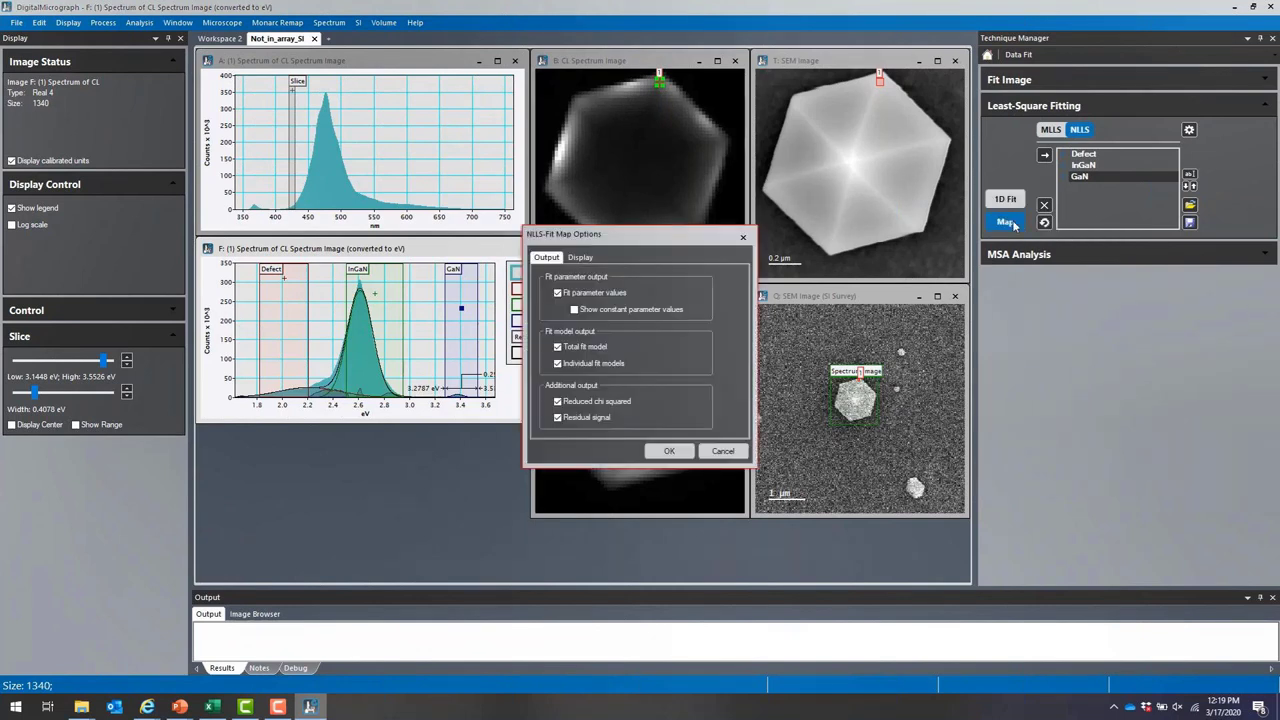
left_click(667, 452)
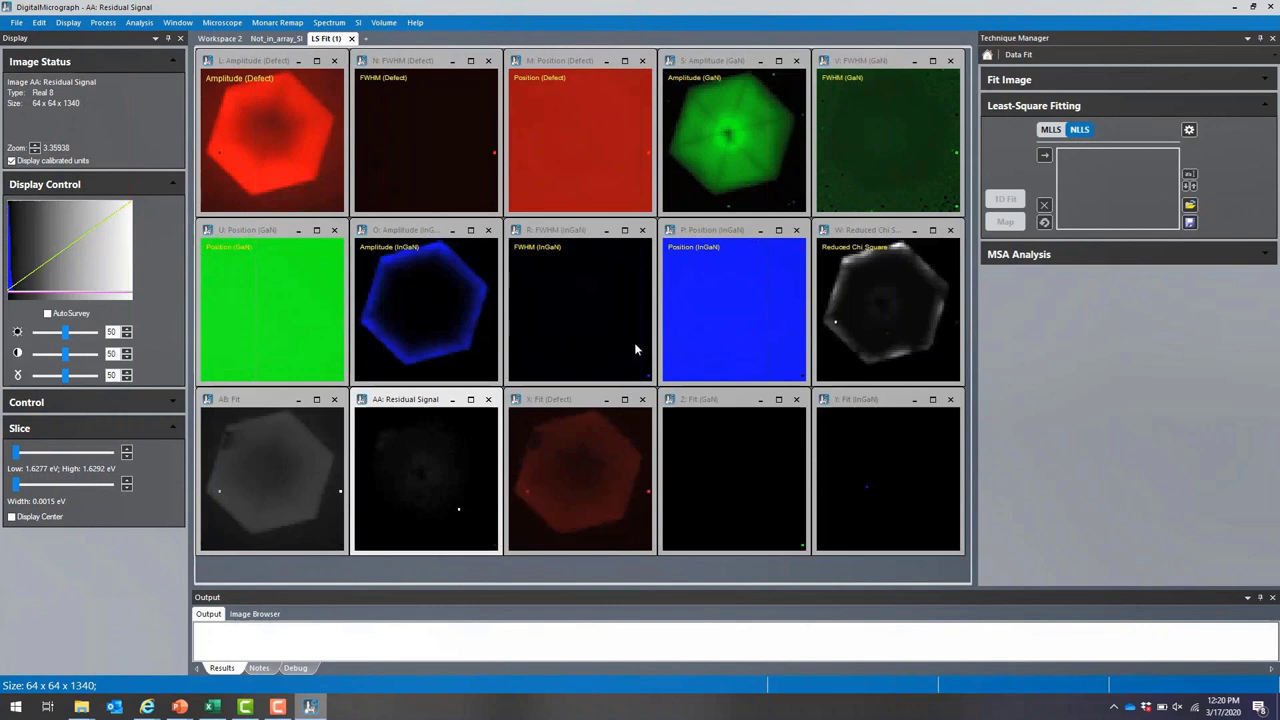
Turn on AutoSurvey contrast for the Position (InGaN) map and enlarge its window
left_click(730, 308)
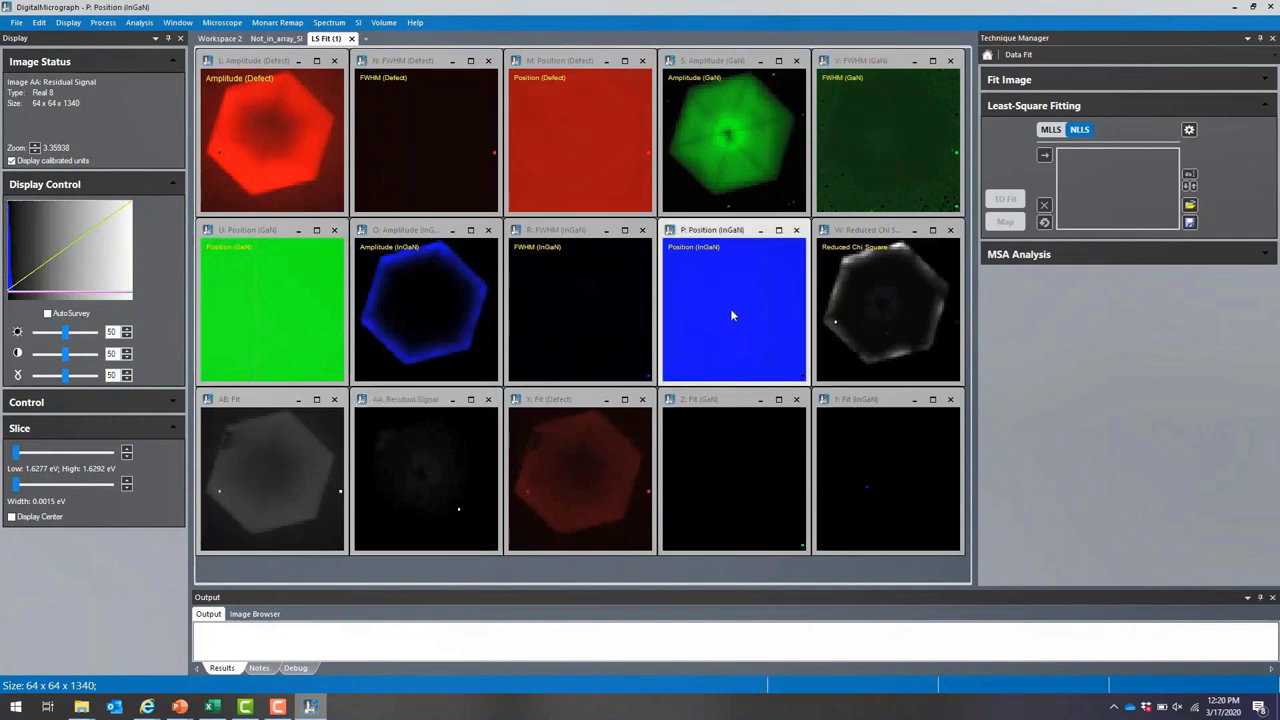
left_click(48, 314)
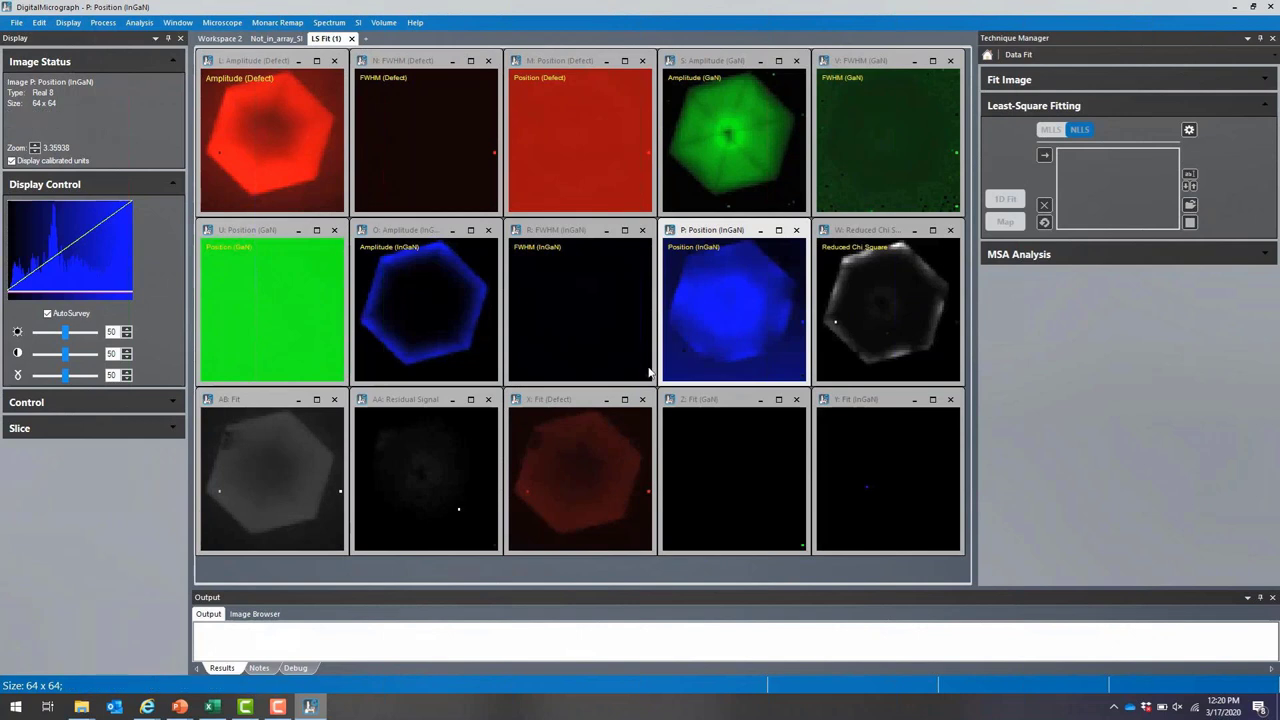
left_click_drag(661, 384, 492, 552)
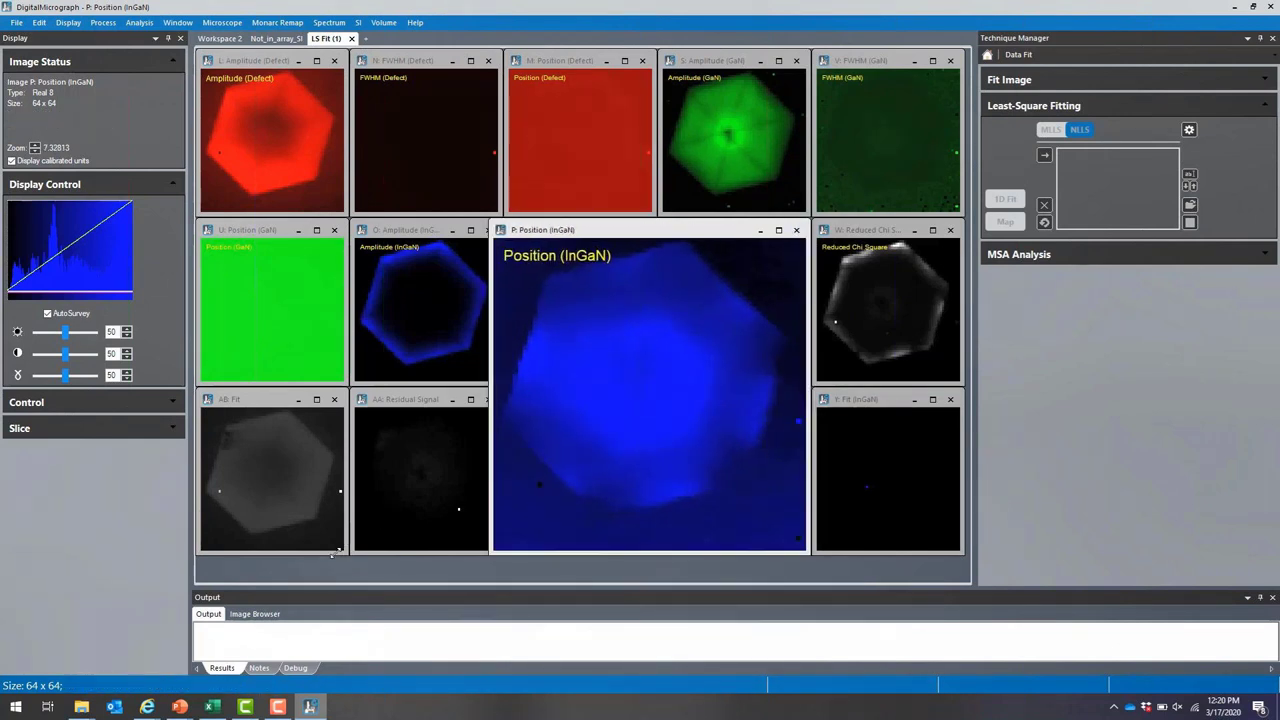
Add an intensity bar to the enlarged Position (InGaN) map
right_click(702, 303)
mouse_move(767, 397)
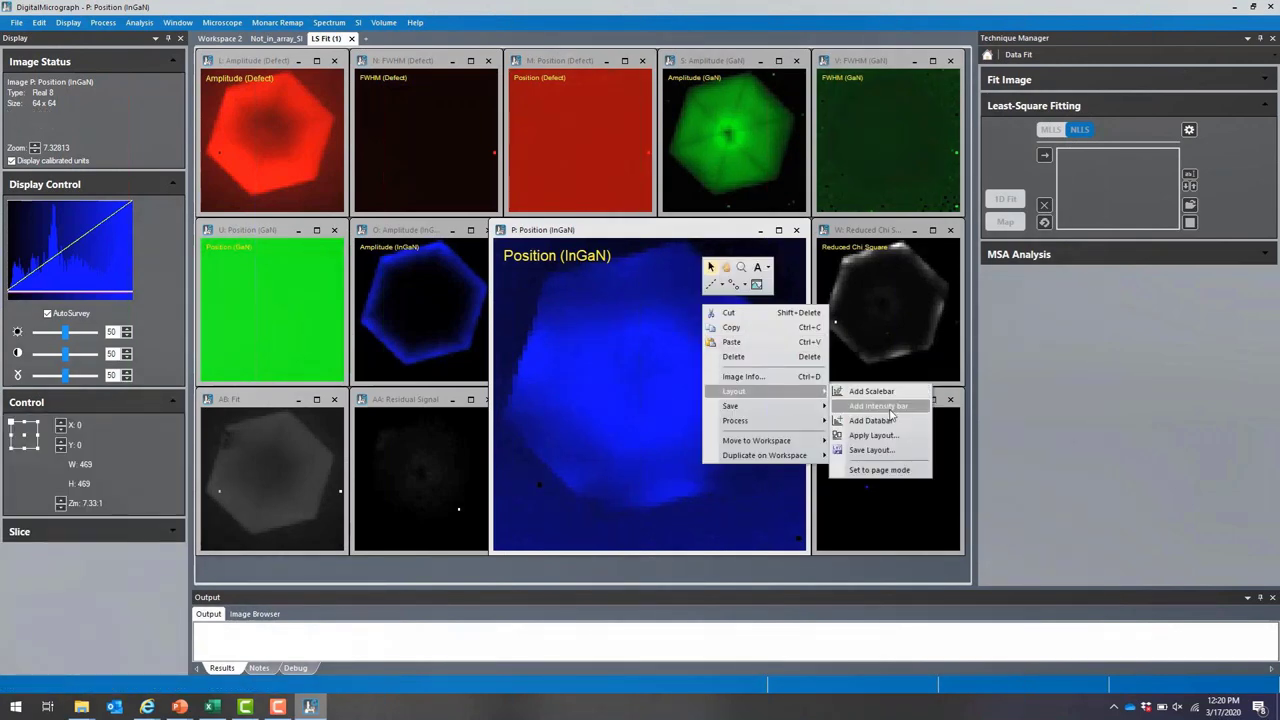
left_click(858, 412)
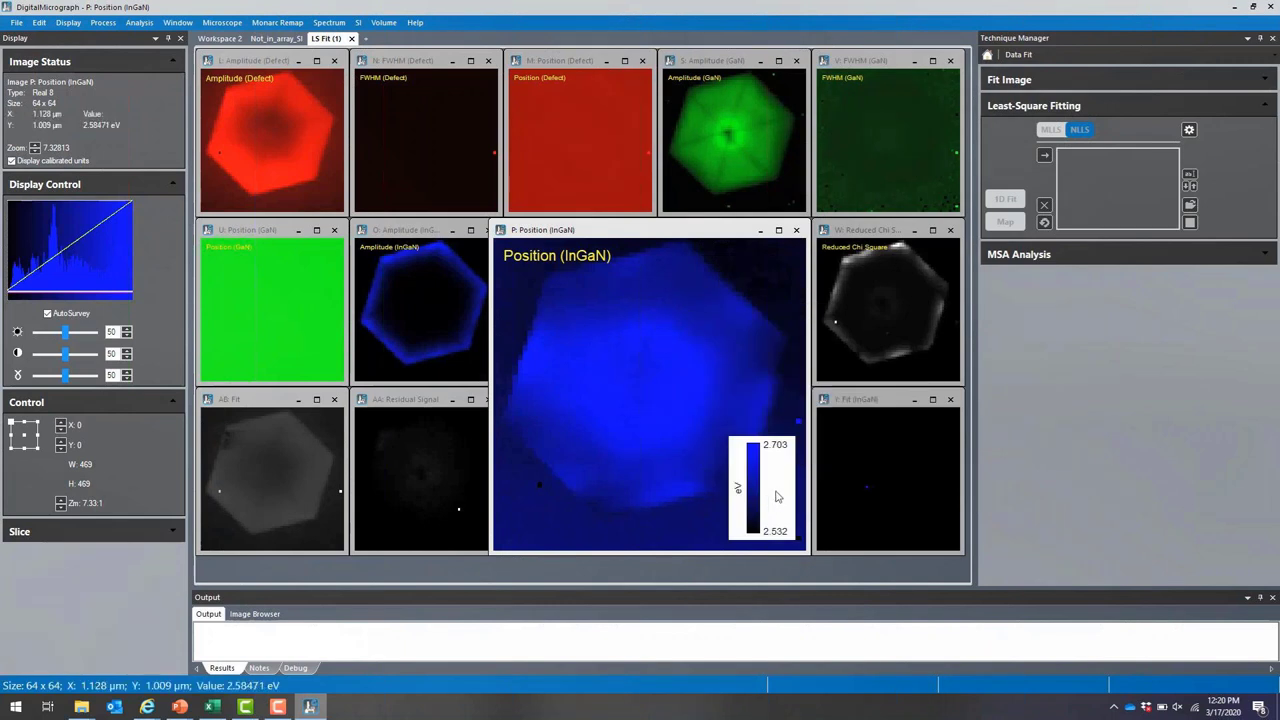
Duplicate the Position (InGaN) map with its intensity bar onto Workspace 2 and switch to that workspace
right_click(680, 345)
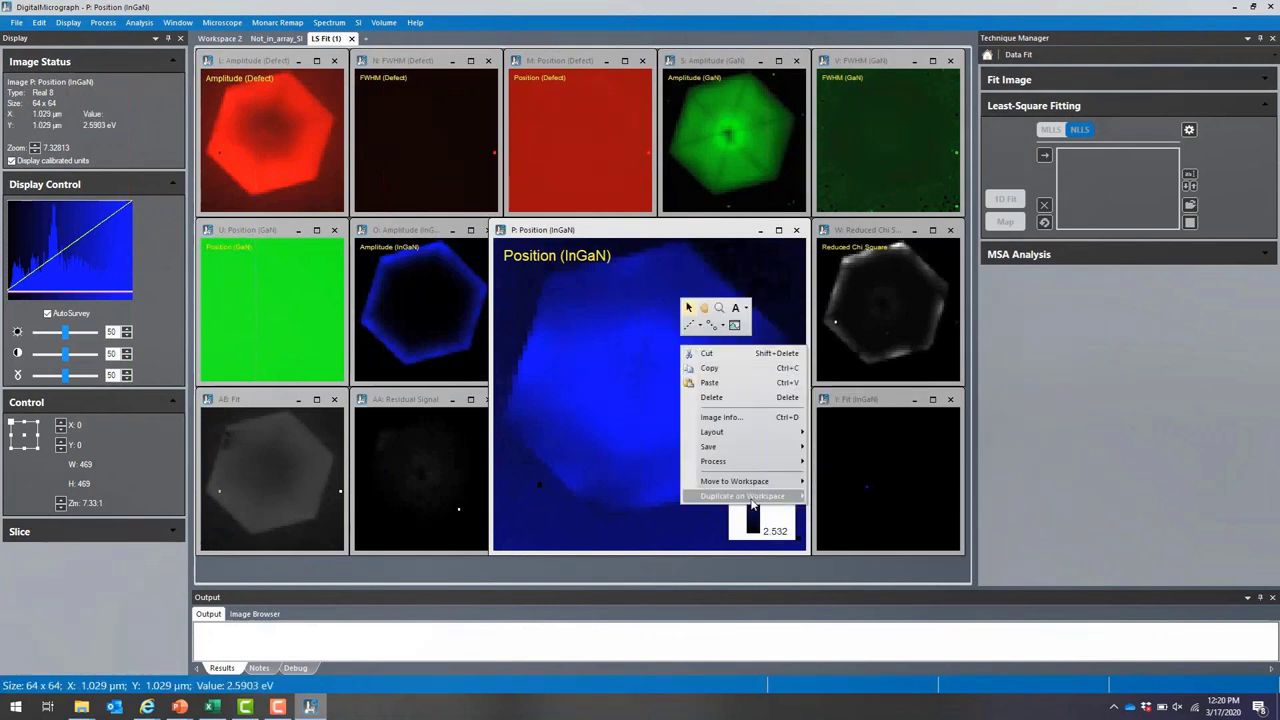
mouse_move(780, 496)
left_click(866, 517)
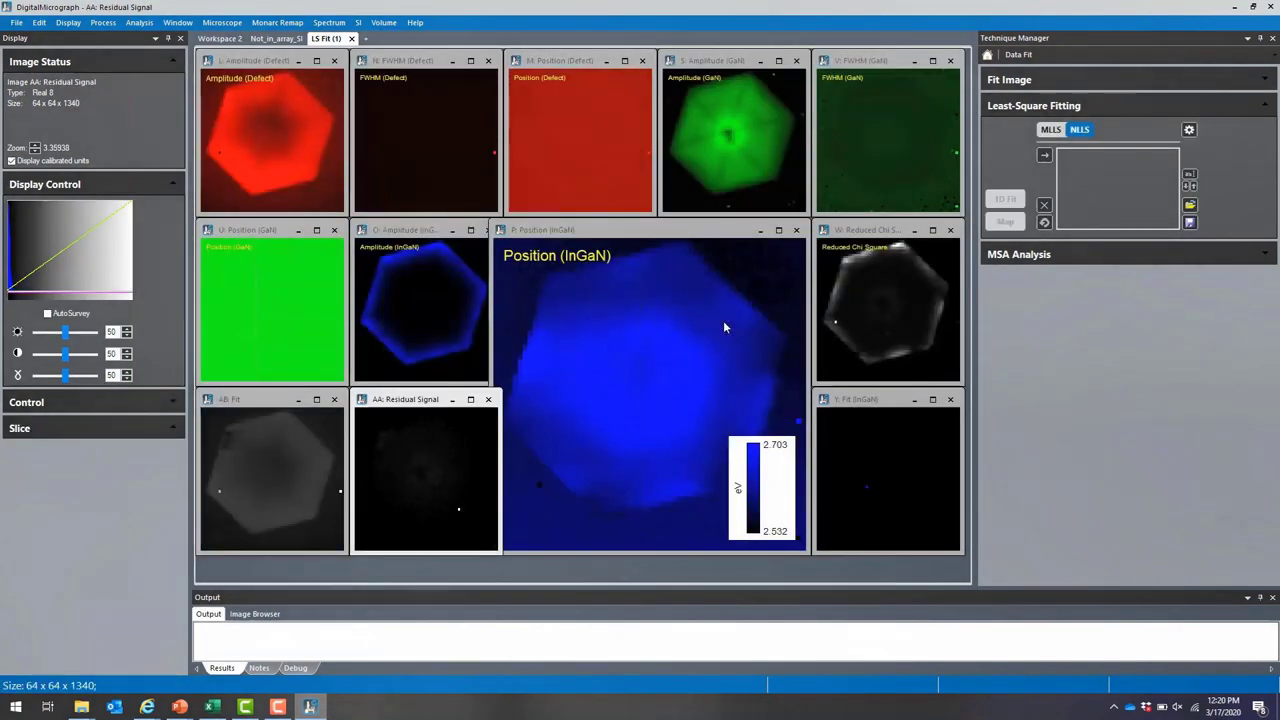
left_click(724, 326)
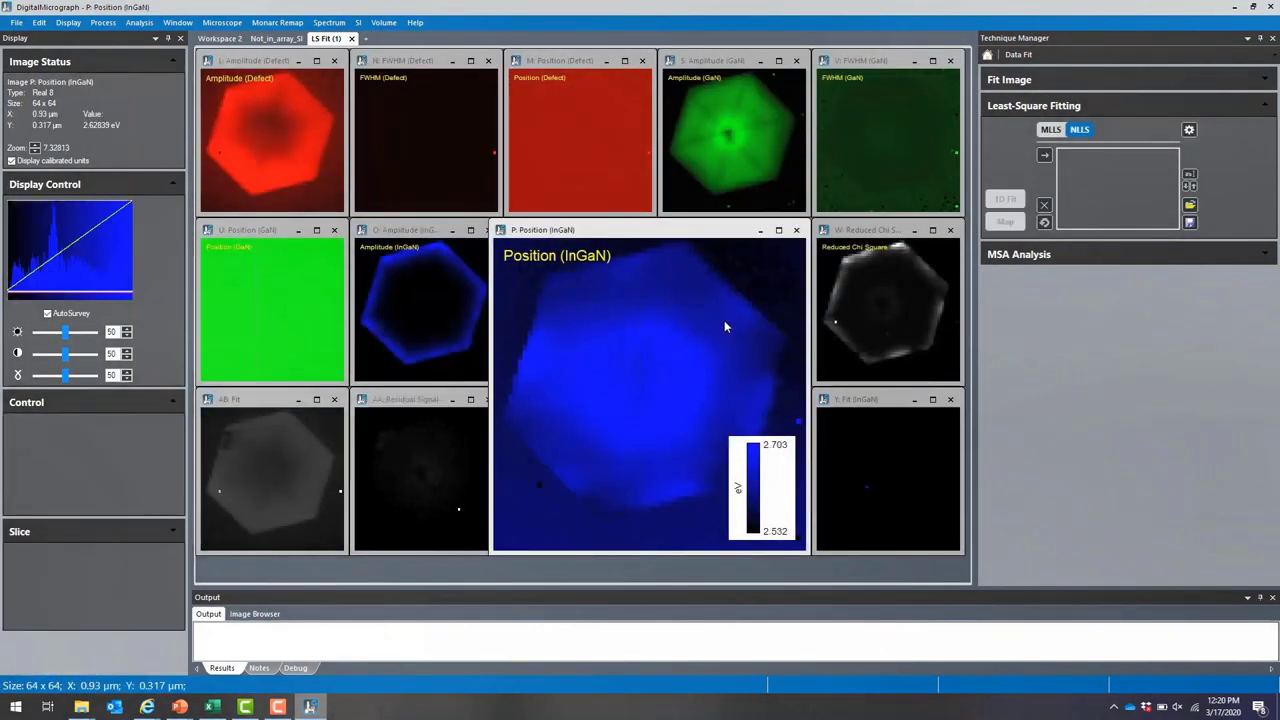
left_click(220, 41)
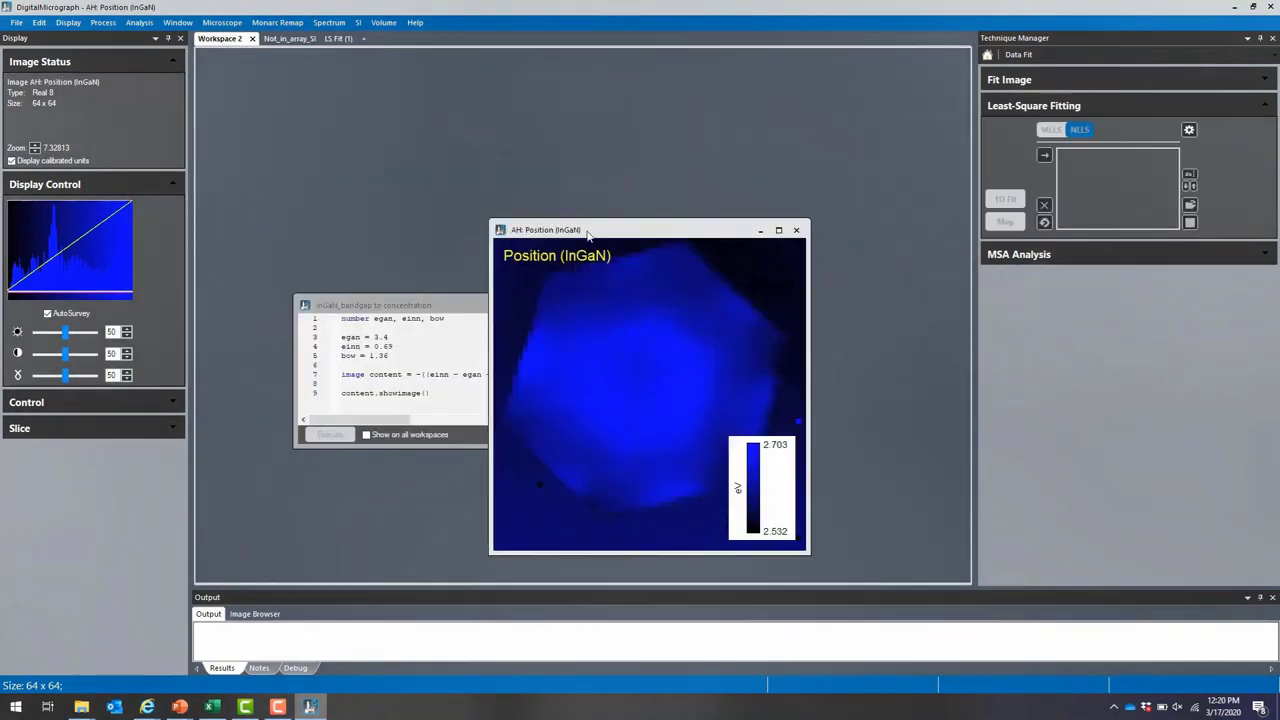
Arrange the Position (InGaN) copy above the InGaN_bandgap to concentration script, enlarging the script window to show the whole formula
left_click_drag(588, 235, 298, 67)
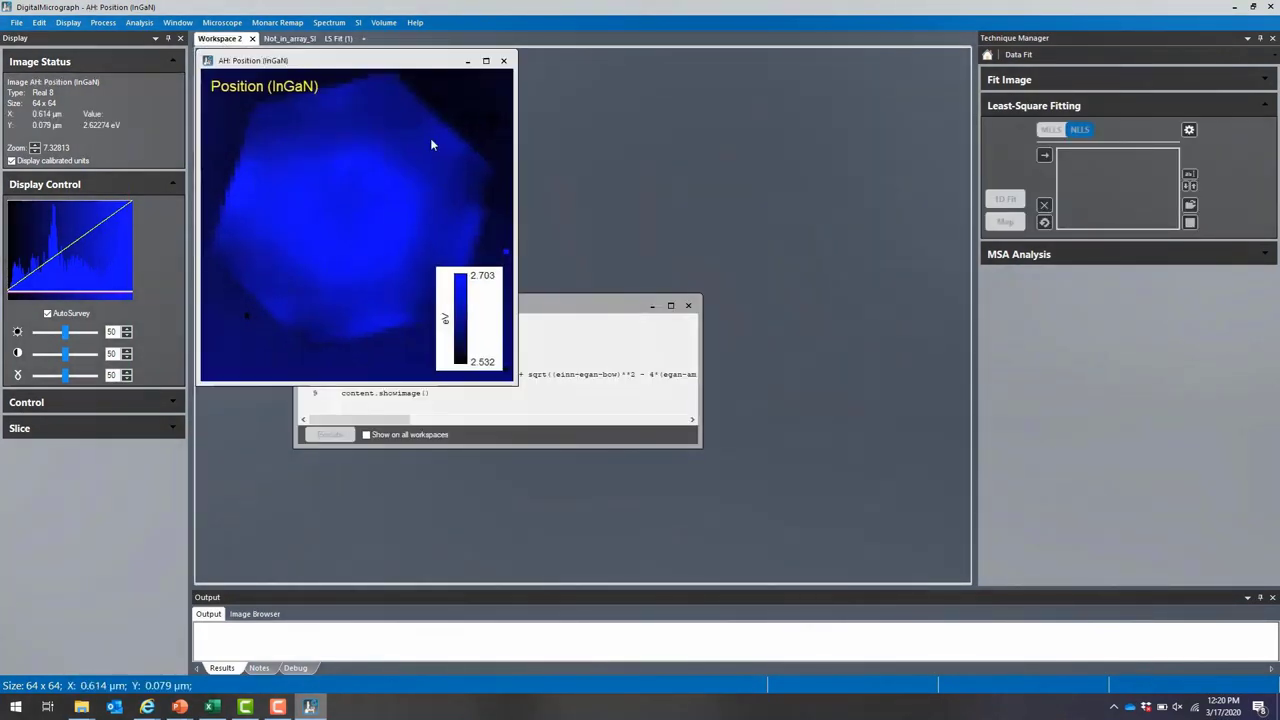
left_click(551, 308)
left_click_drag(551, 308, 647, 393)
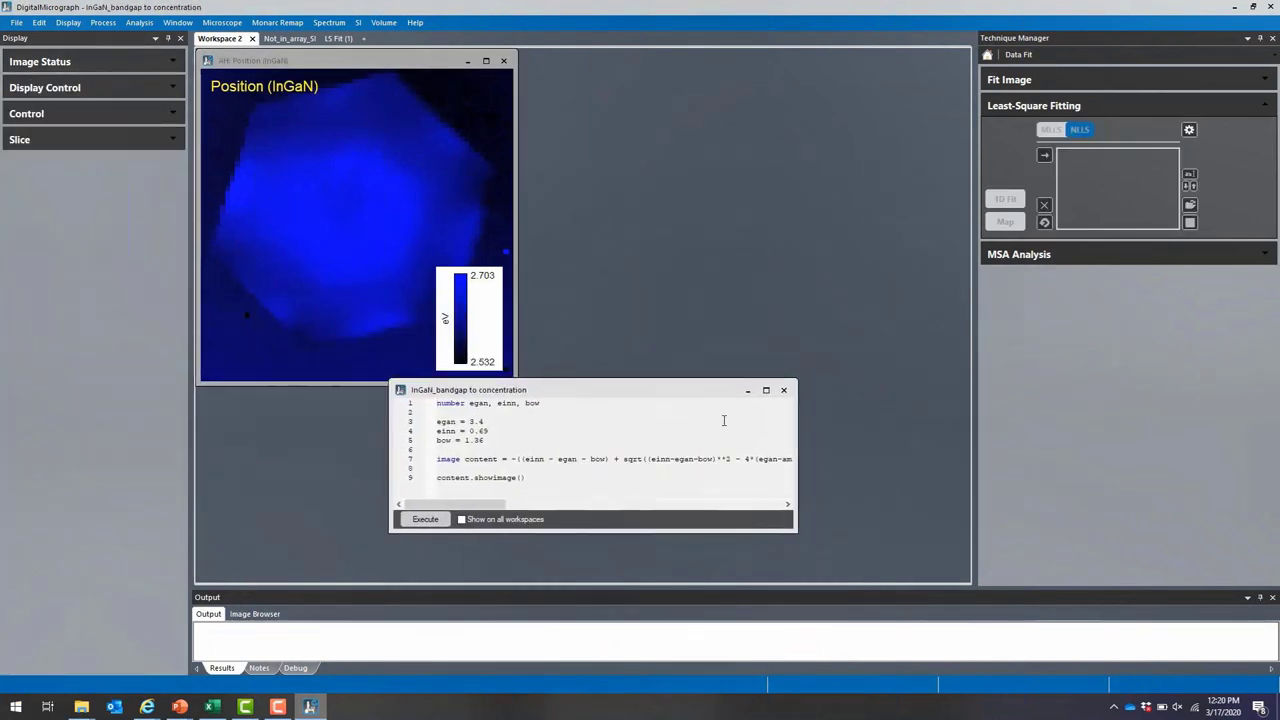
left_click_drag(800, 447, 929, 423)
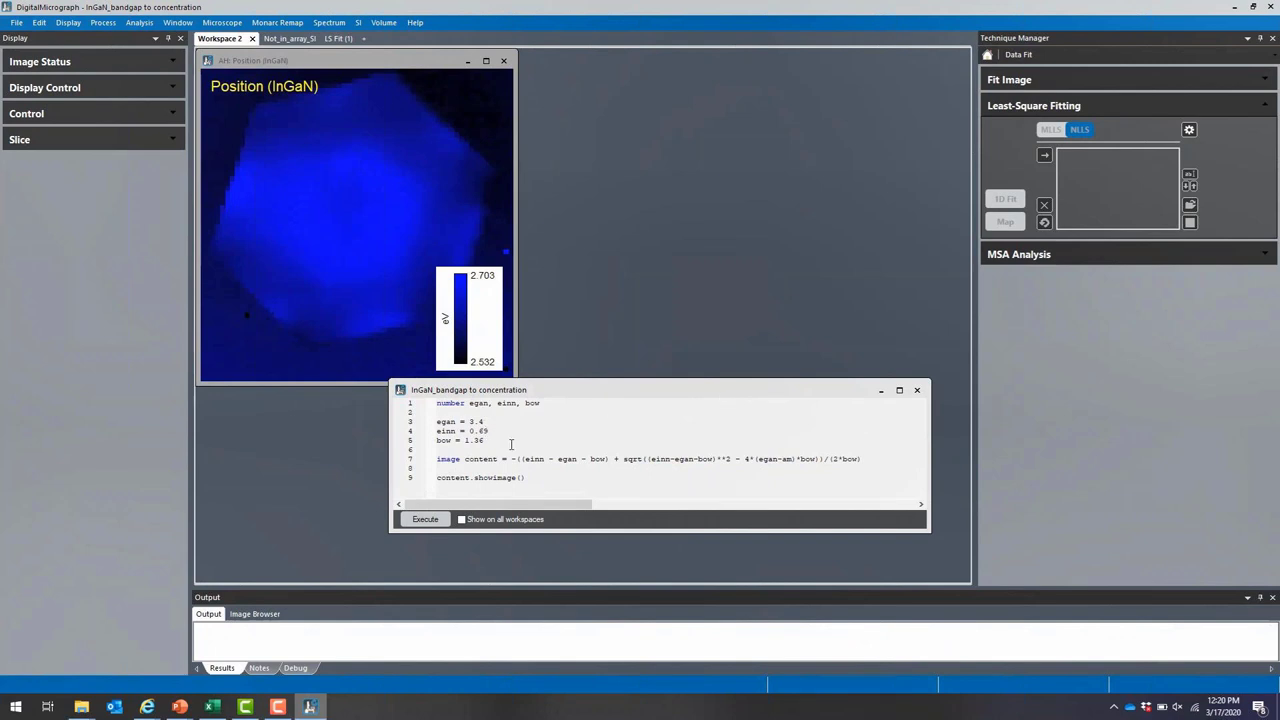
left_click_drag(393, 382, 208, 314)
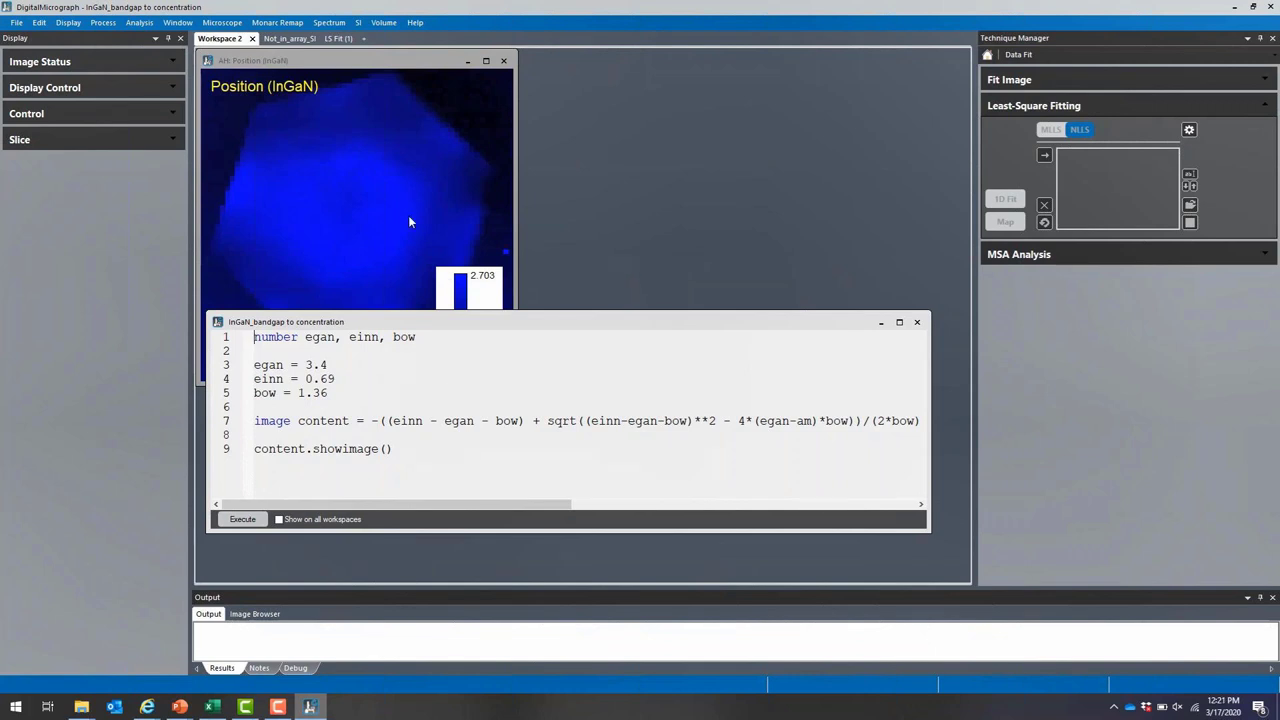
left_click_drag(397, 320, 385, 403)
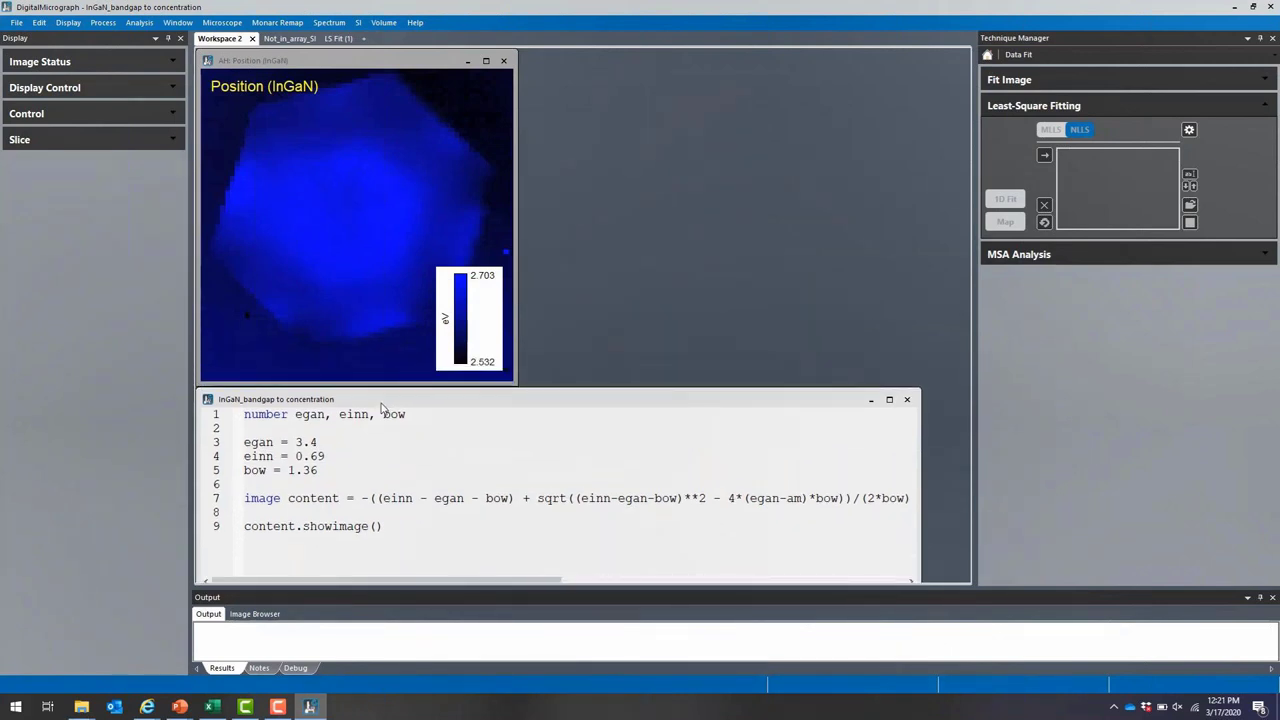
Replace the image variable am with ah in the script's content formula and execute the script
left_click(310, 200)
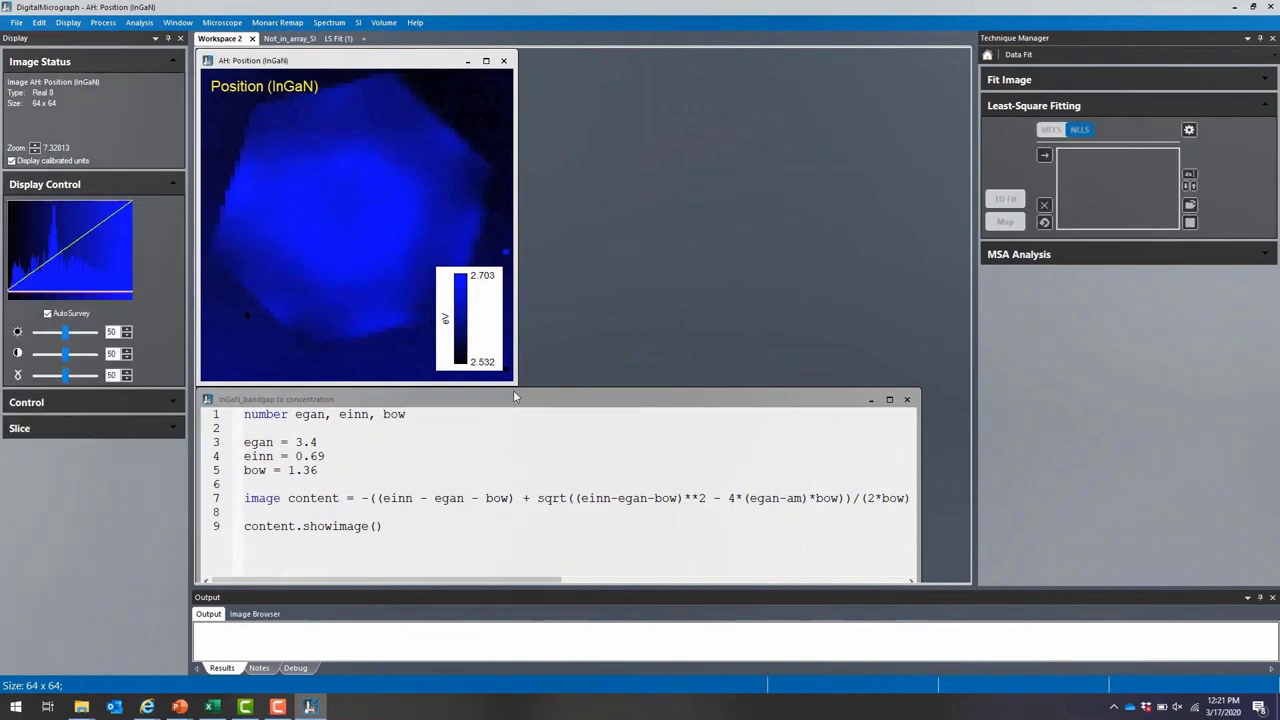
left_click(801, 498)
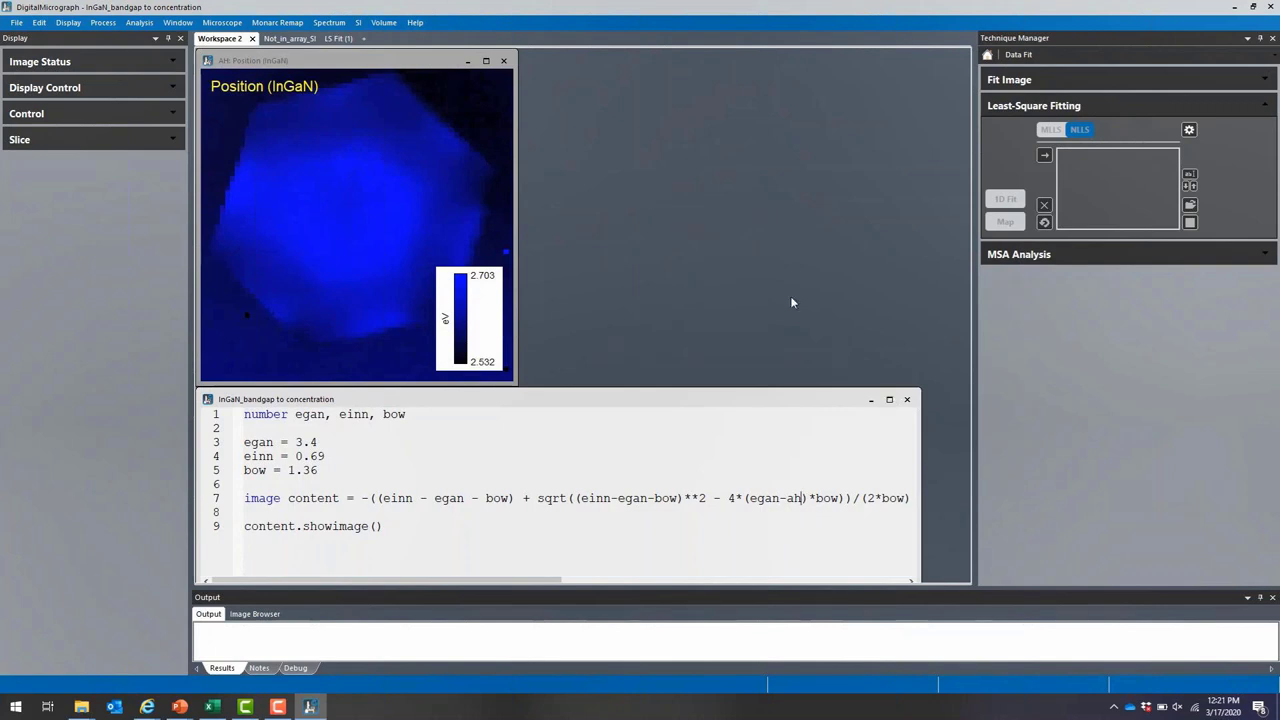
key("ctrl+Return")
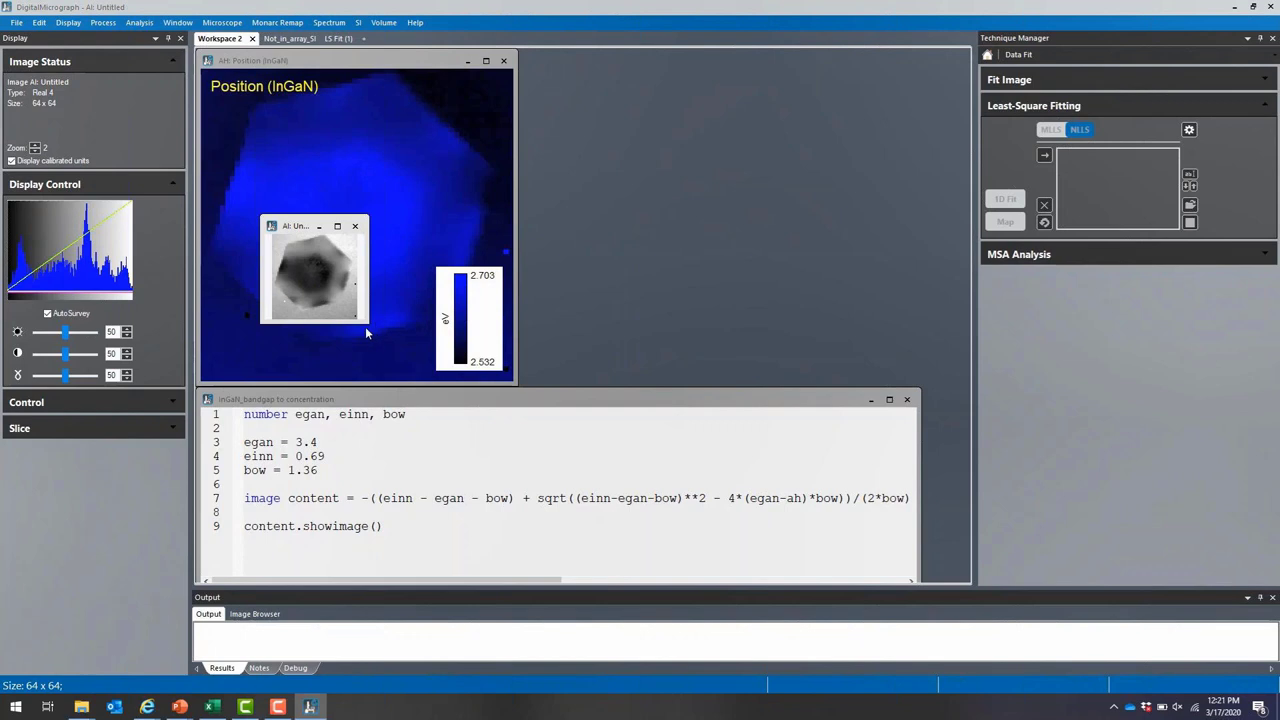
Enlarge the computed concentration image, place it beside the Position (InGaN) map and add an intensity bar to it
left_click_drag(367, 323, 659, 531)
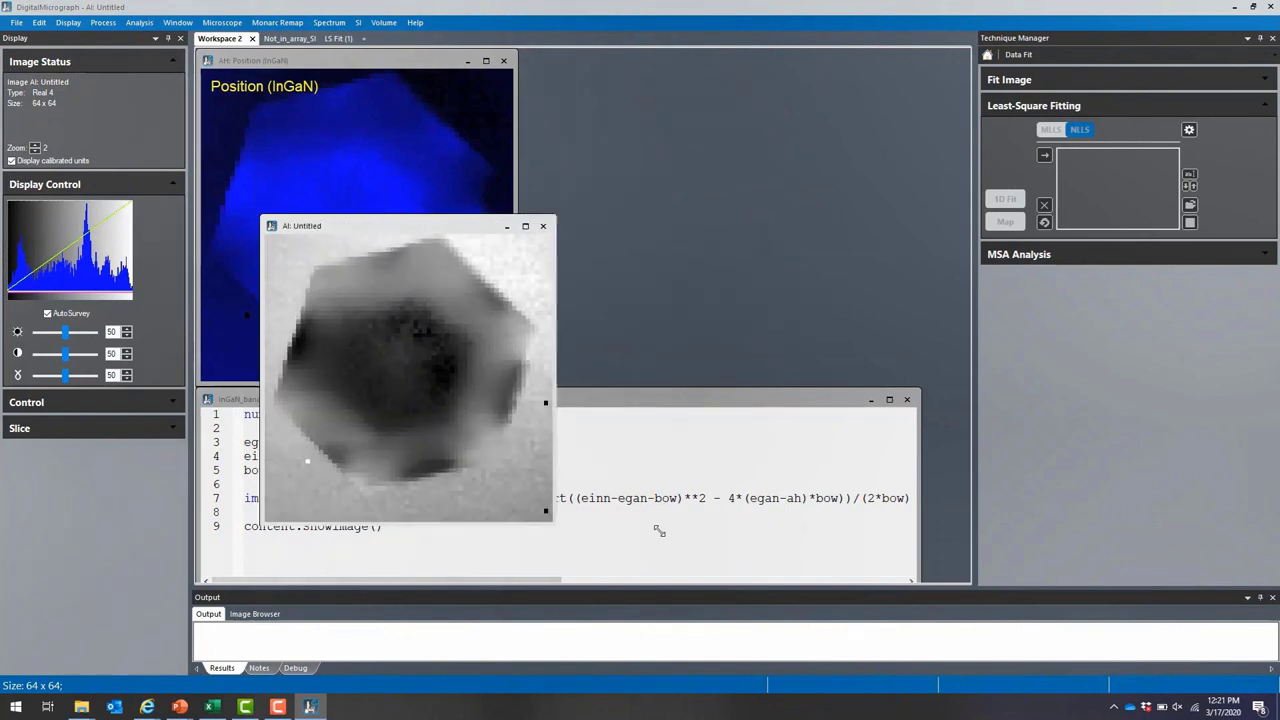
left_click_drag(346, 220, 605, 61)
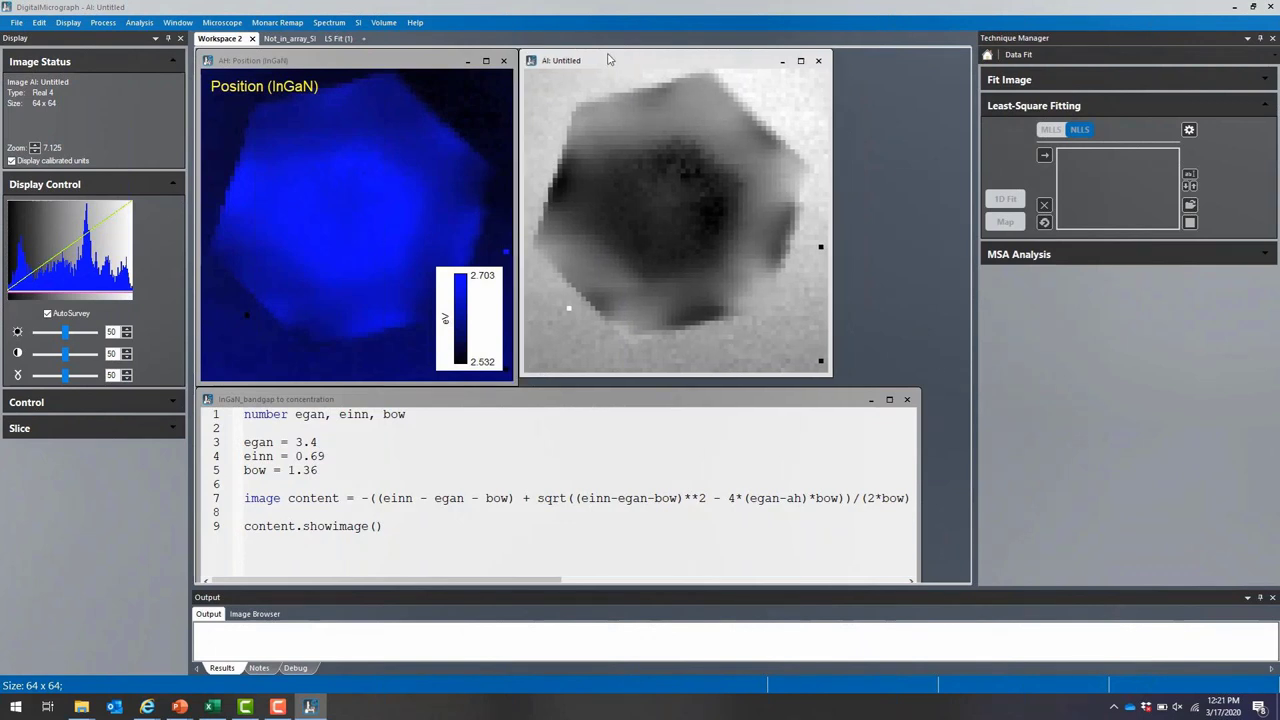
right_click(722, 188)
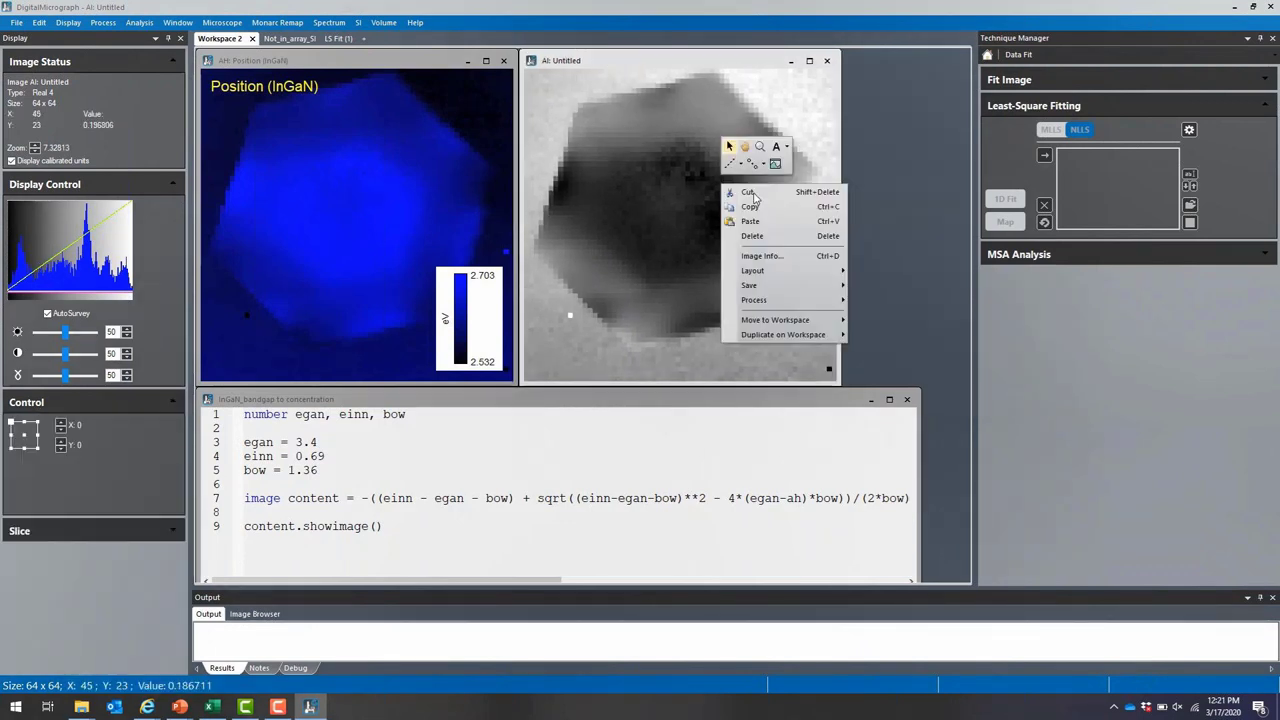
mouse_move(760, 270)
left_click(890, 289)
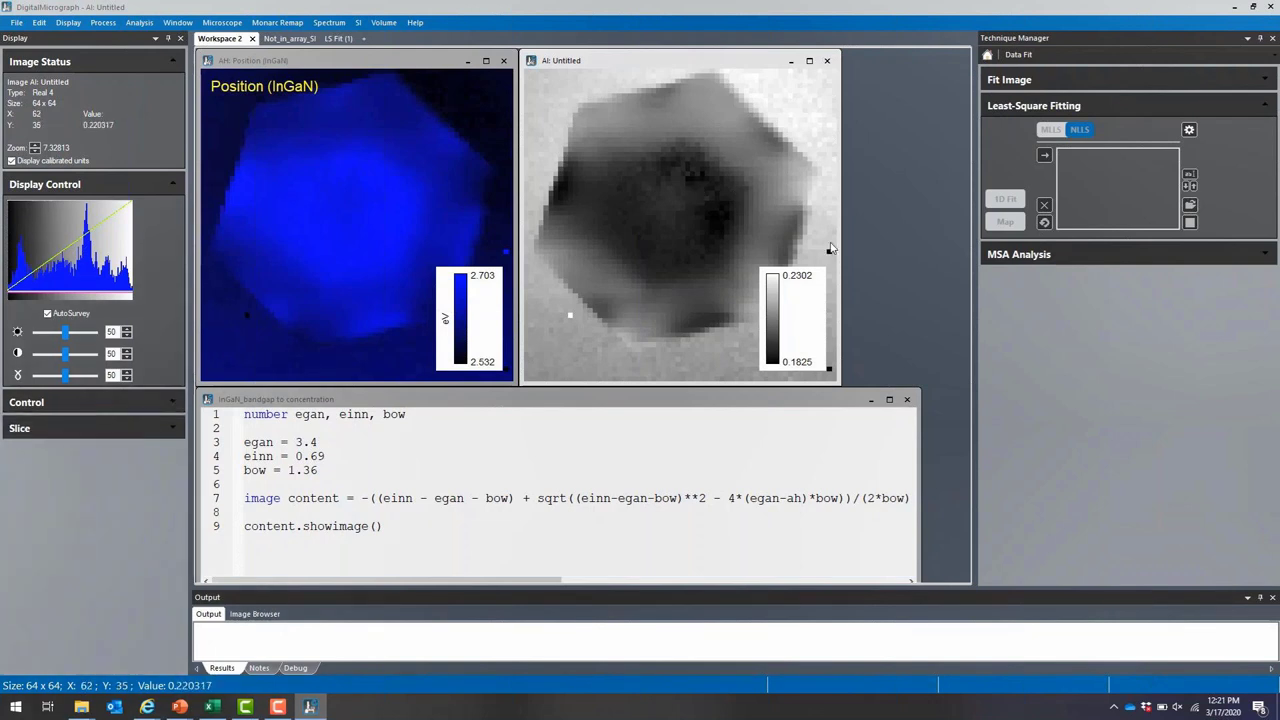
Set the concentration image's color table to CubeHelix
double_click(720, 154)
left_click(480, 226)
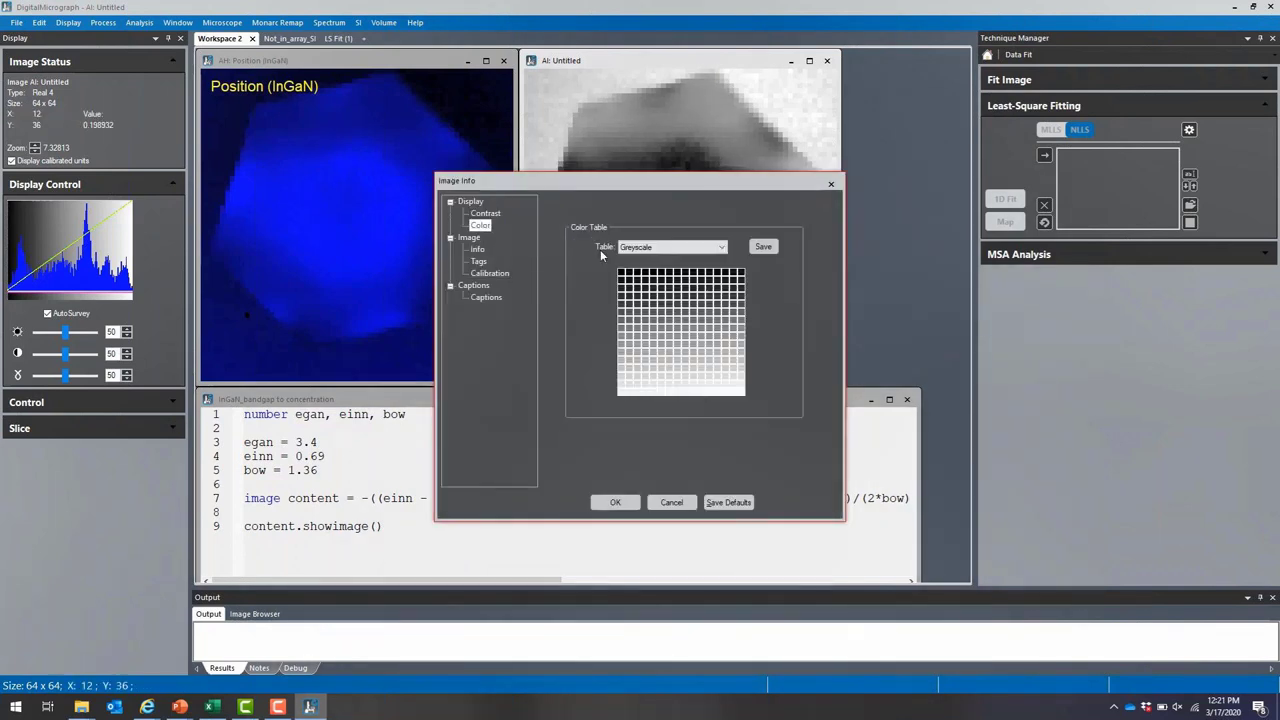
left_click(720, 247)
key("Down")
key("Down")
key("Down")
key("Down")
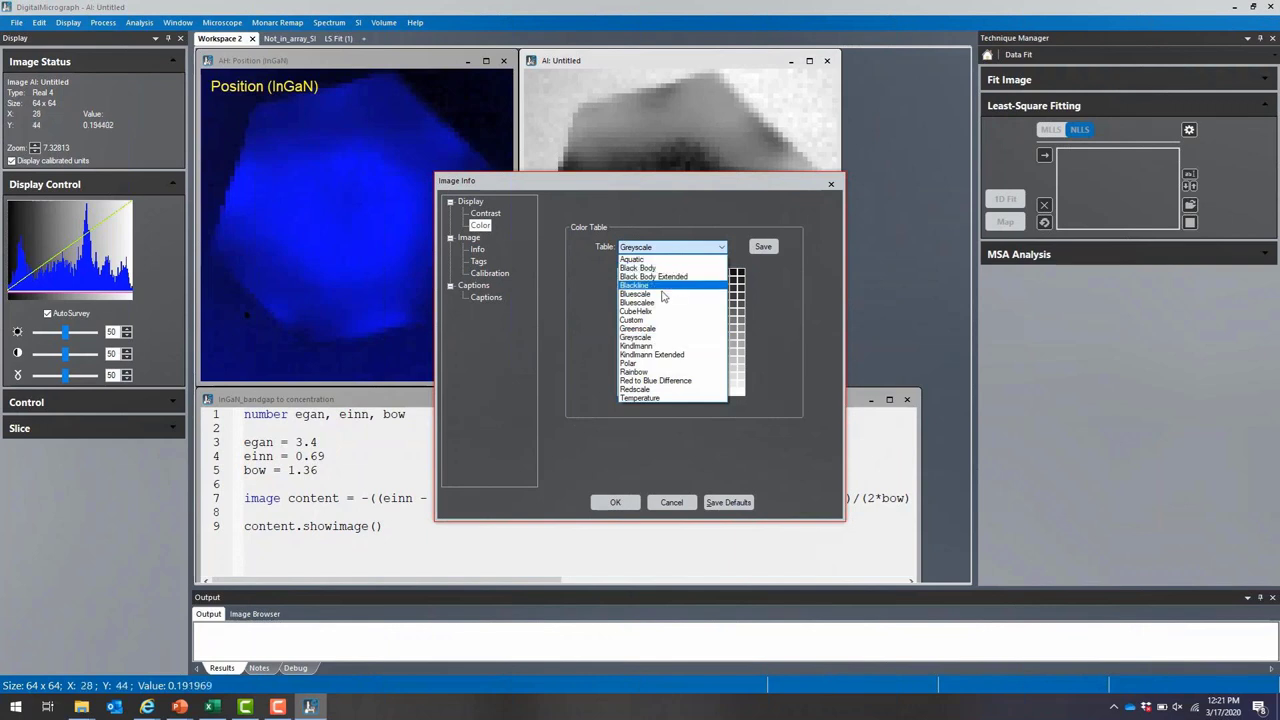
key("Return")
key("Up")
key("Up")
key("Up")
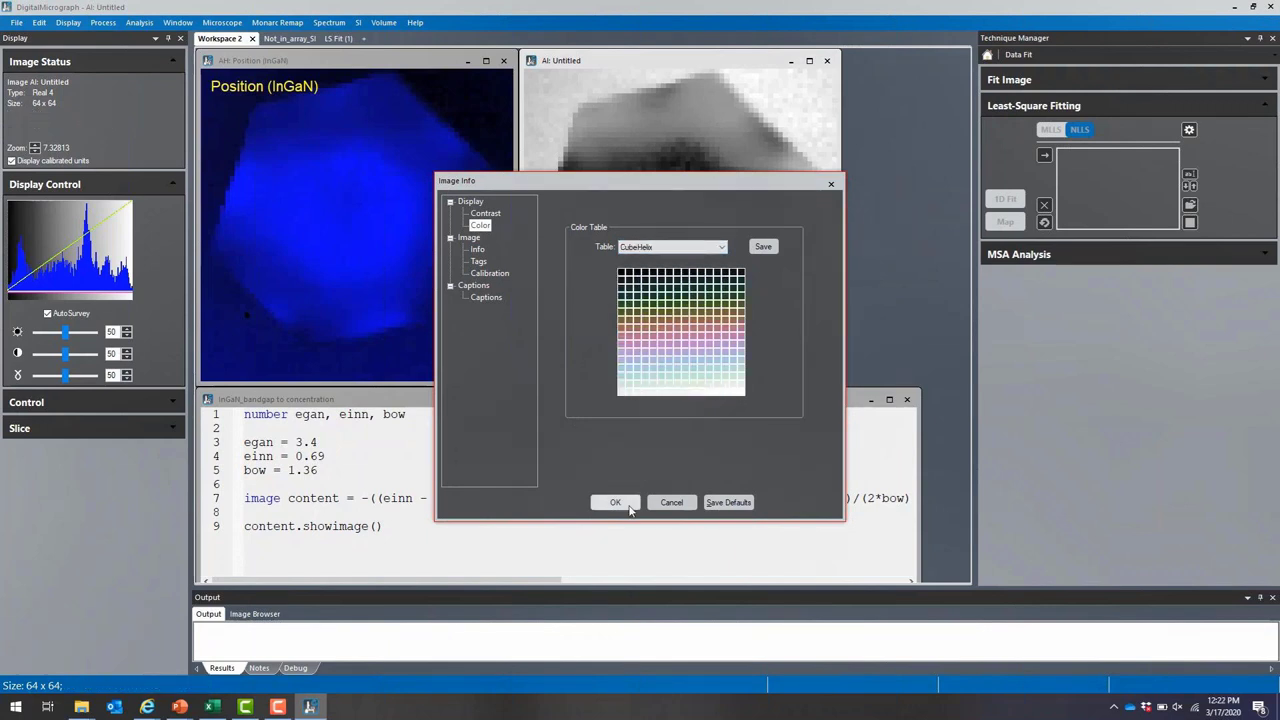
left_click(615, 502)
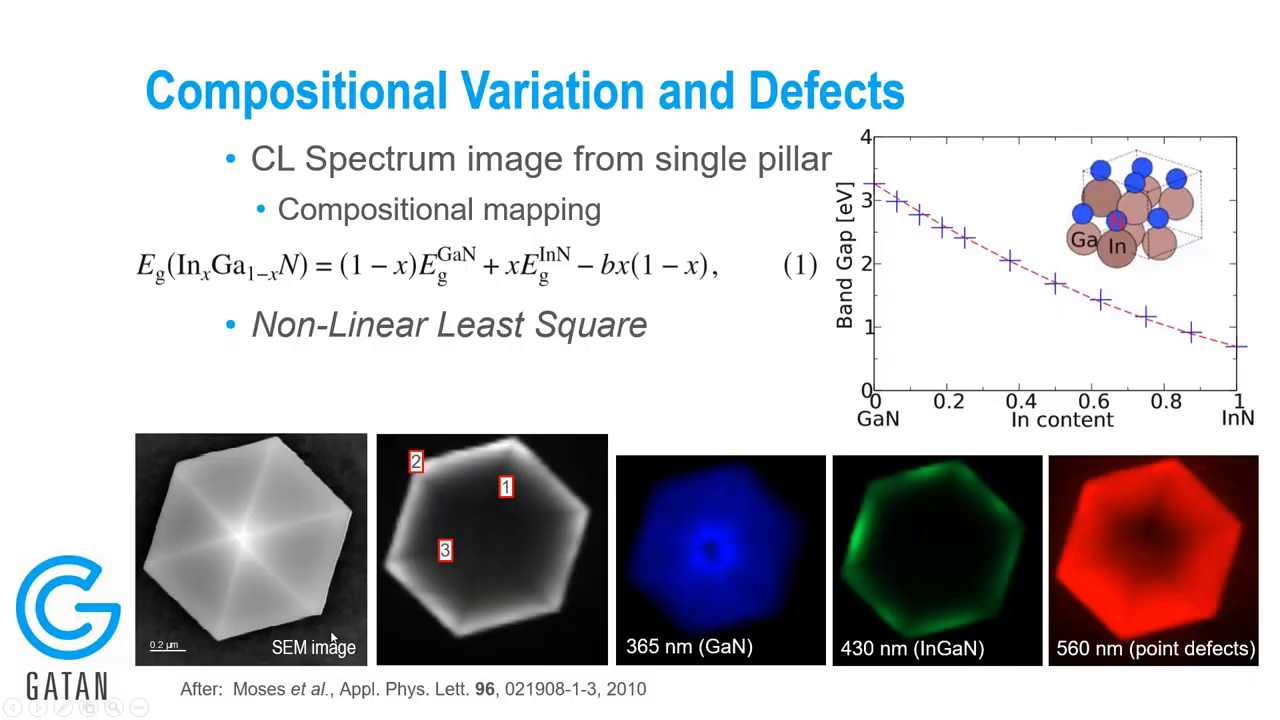
left_click(330, 646)
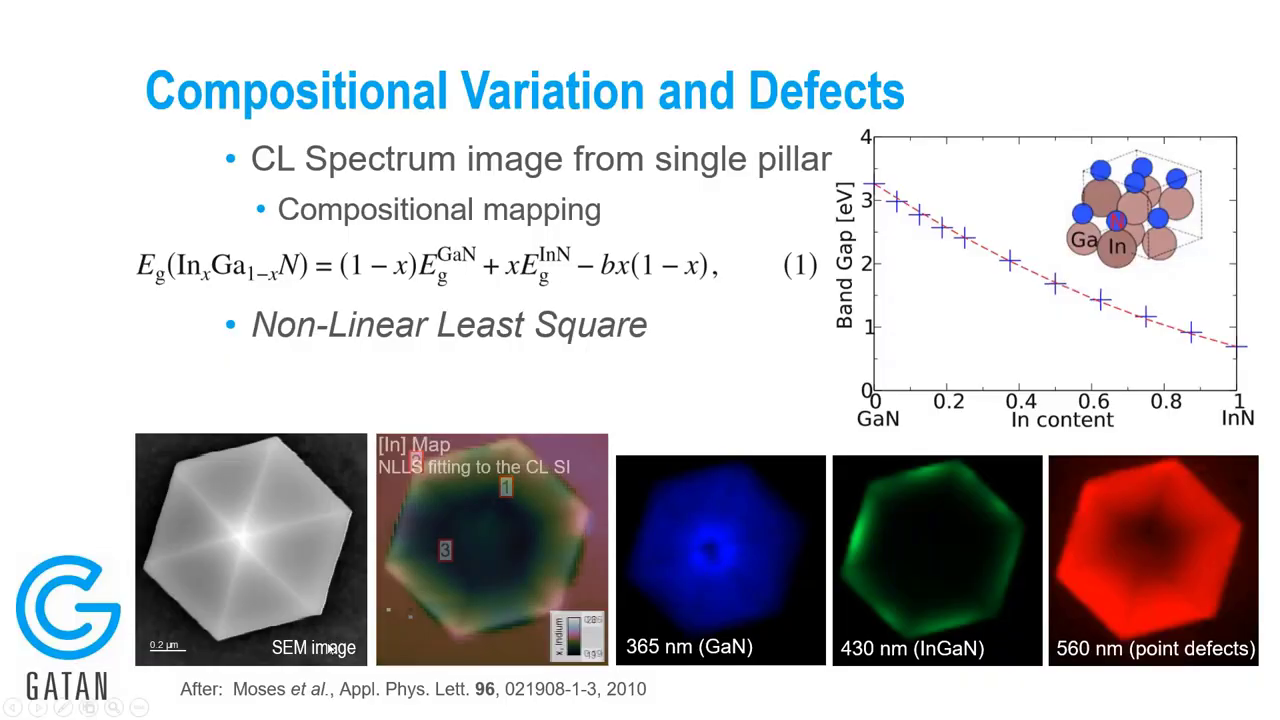
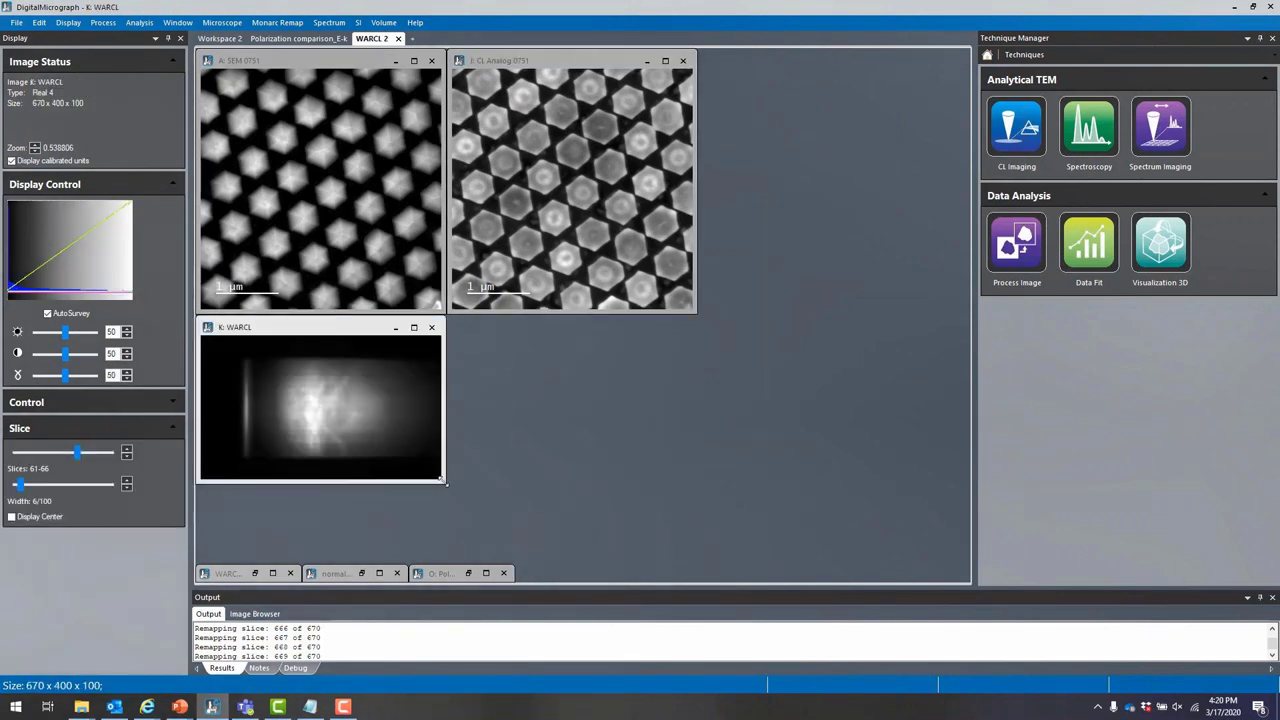
View slices 55-60 of the WARCL image and the 495.57 to 501.89 nm slice of the Polar map (WARCL)
mouse_move(73, 452)
left_mouse_down()
mouse_move(44, 466)
mouse_move(70, 466)
left_mouse_up()
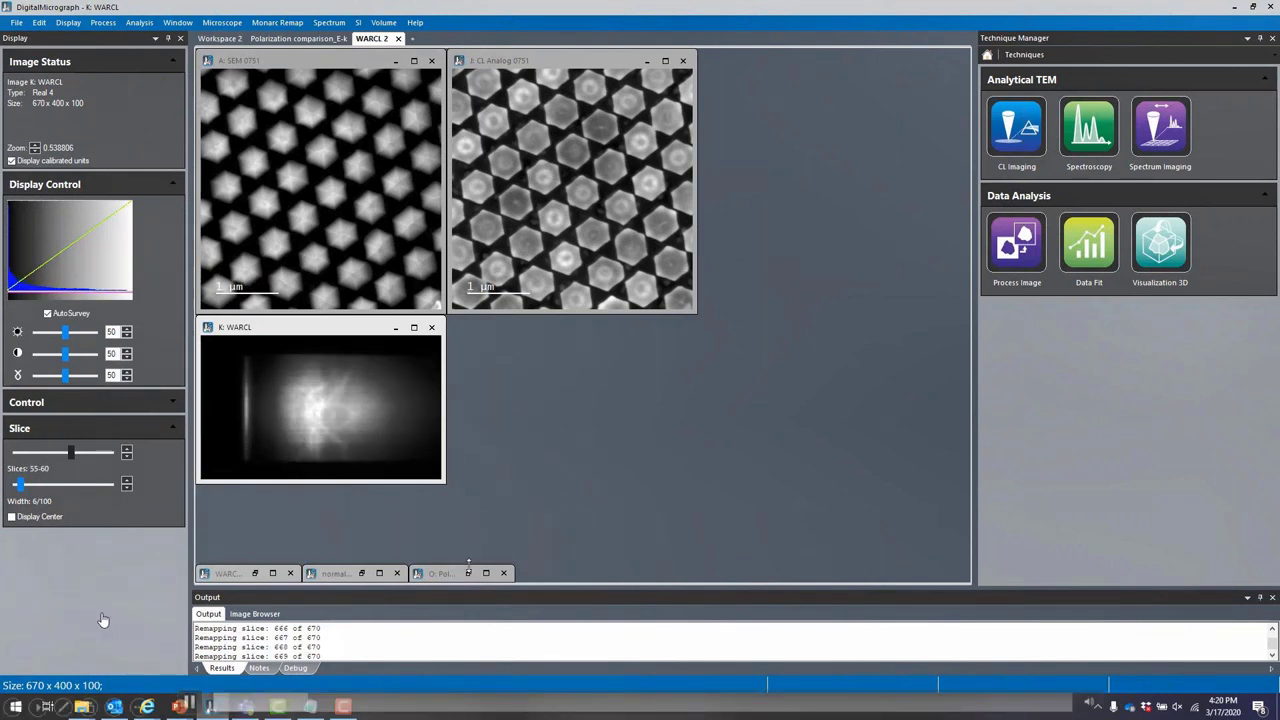
left_click_drag(73, 455, 62, 460)
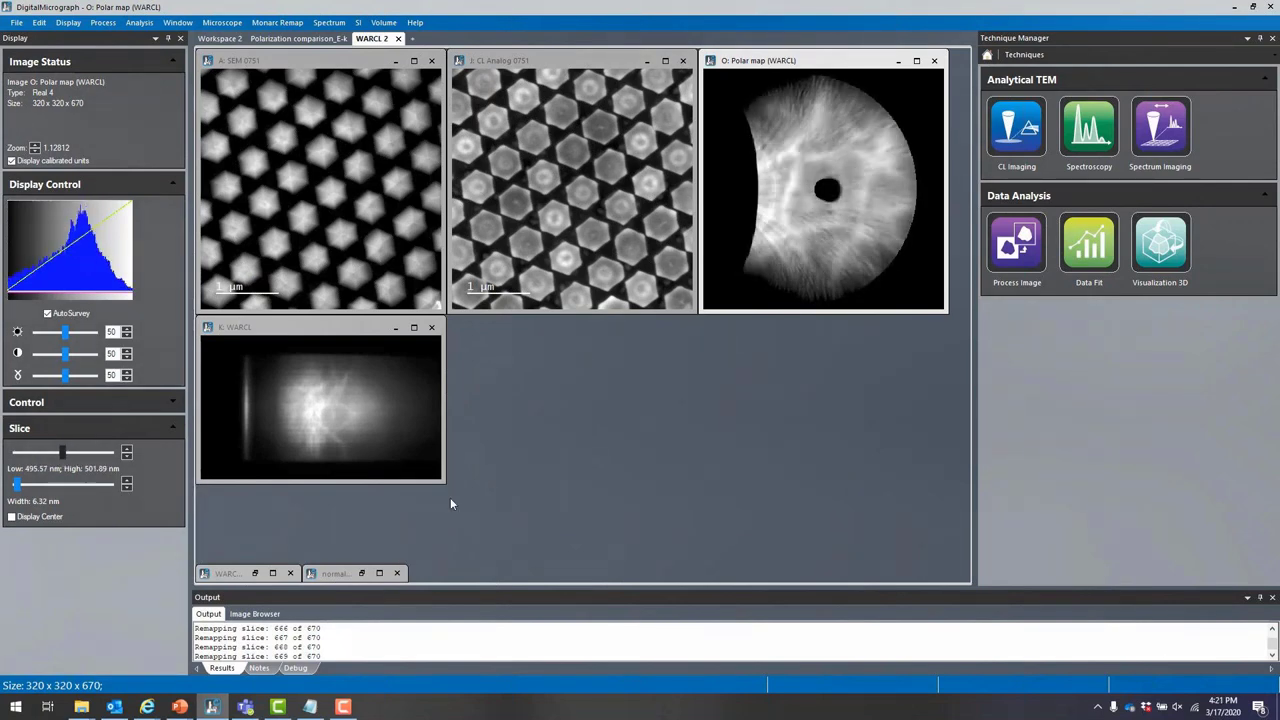
Restore the minimised normalizer_Realimage_mean script and execute it on the Polar map (WARCL)
left_click(350, 575)
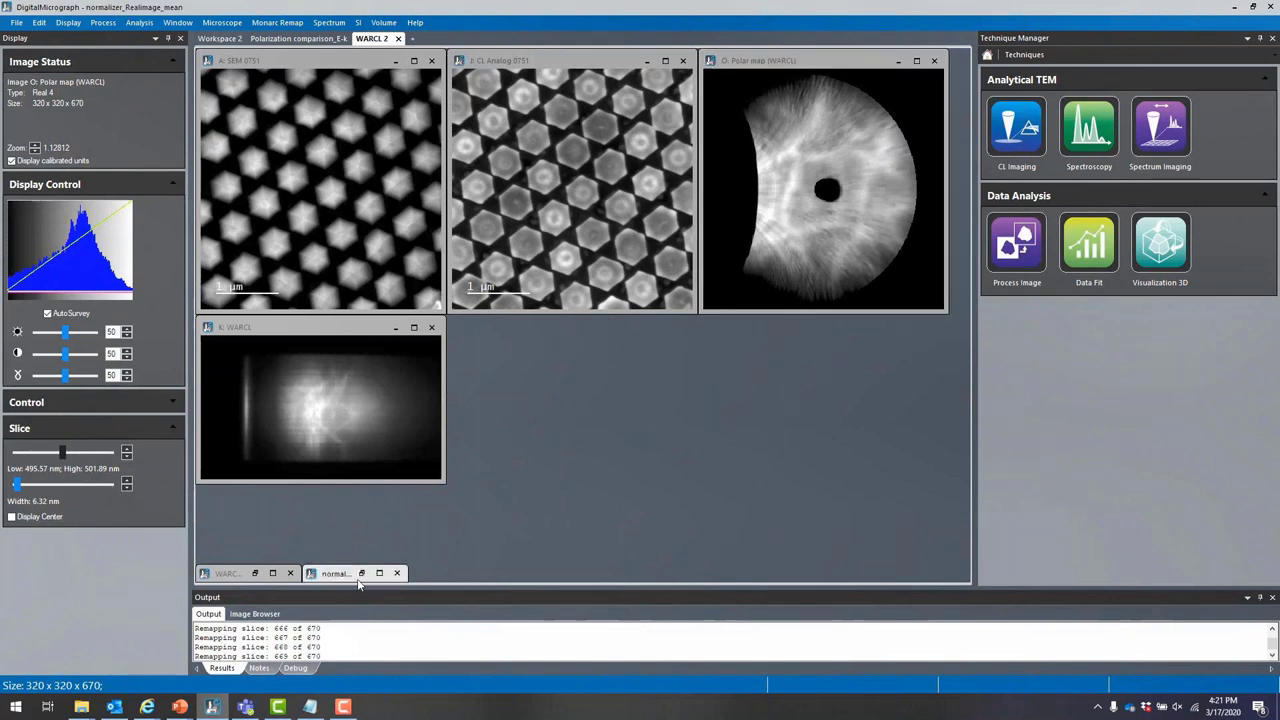
left_click(379, 573)
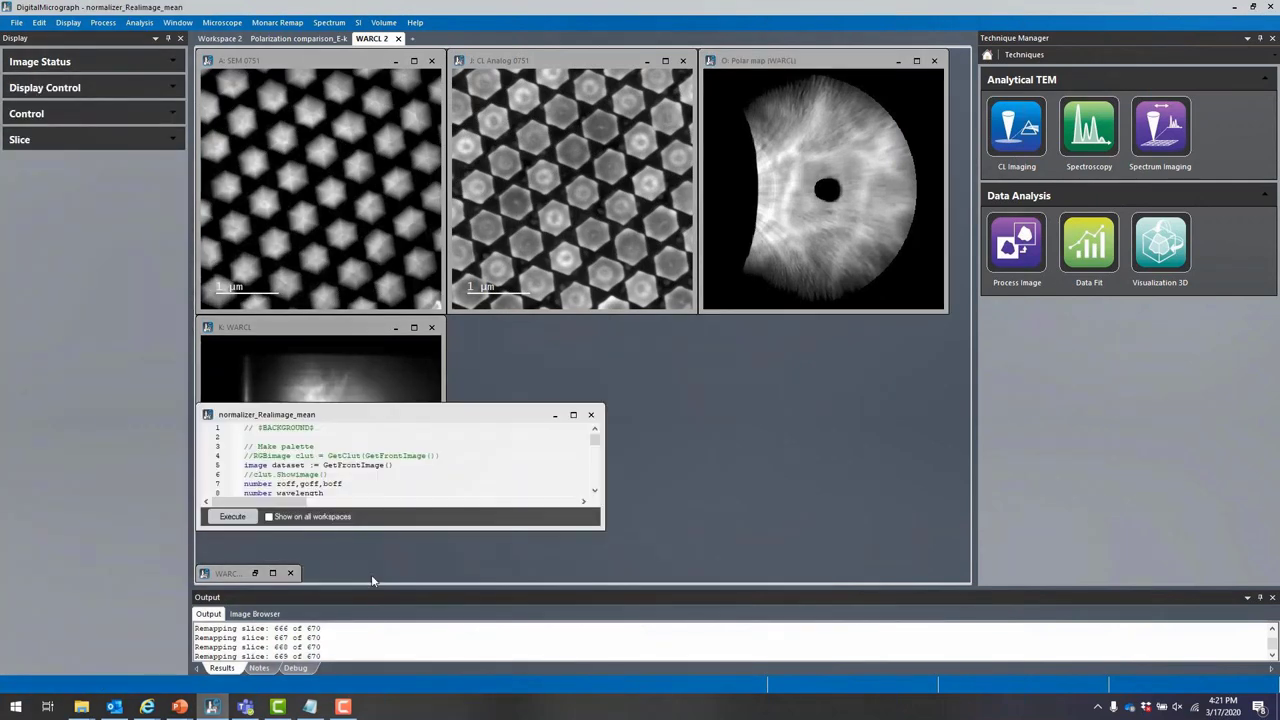
left_click(230, 517)
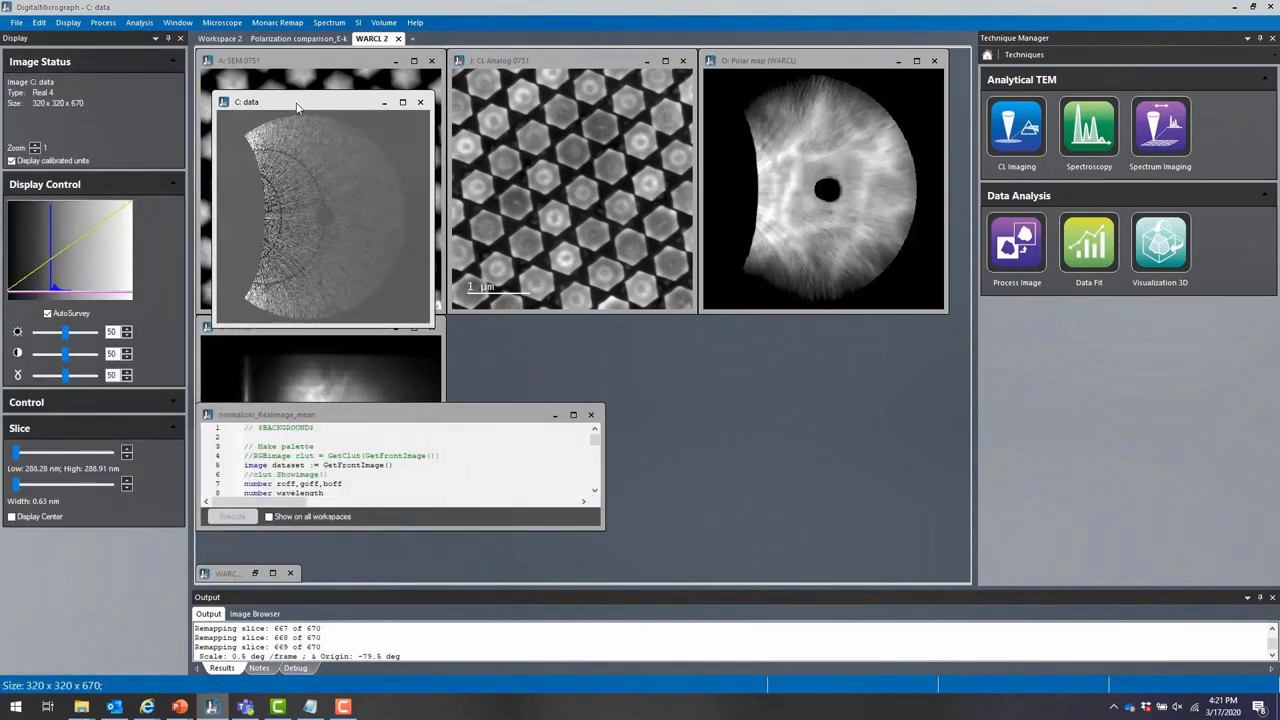
Move and enlarge the normalised data image, and set its slice to 534.76 to 539.18 nm with a width of 4.42 nm
left_click_drag(296, 108, 800, 62)
left_click_drag(706, 282, 622, 366)
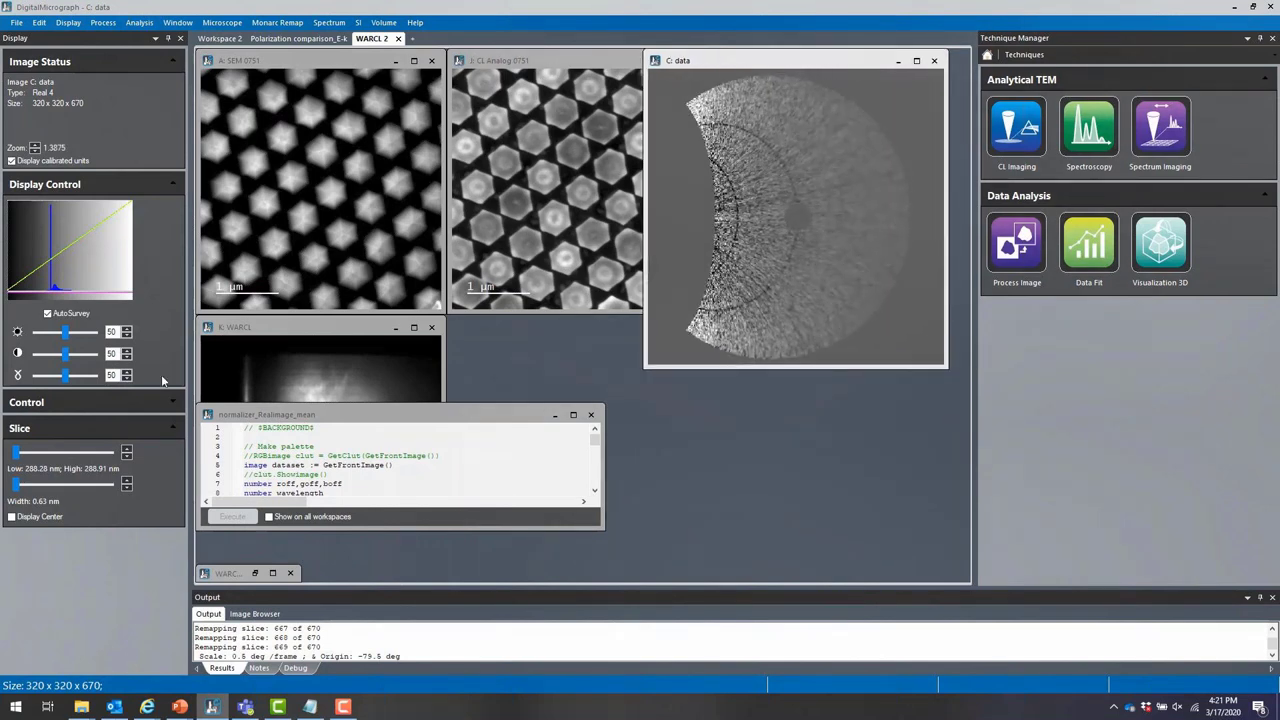
left_click(126, 482)
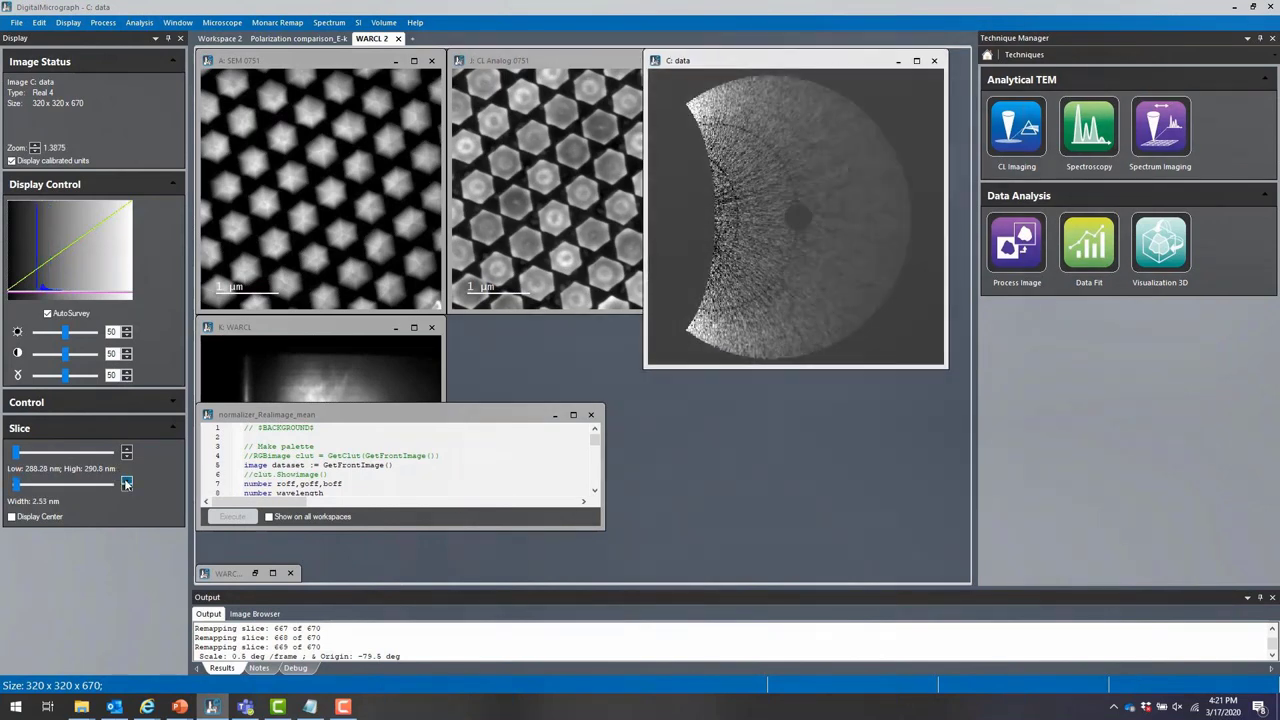
left_click(126, 482)
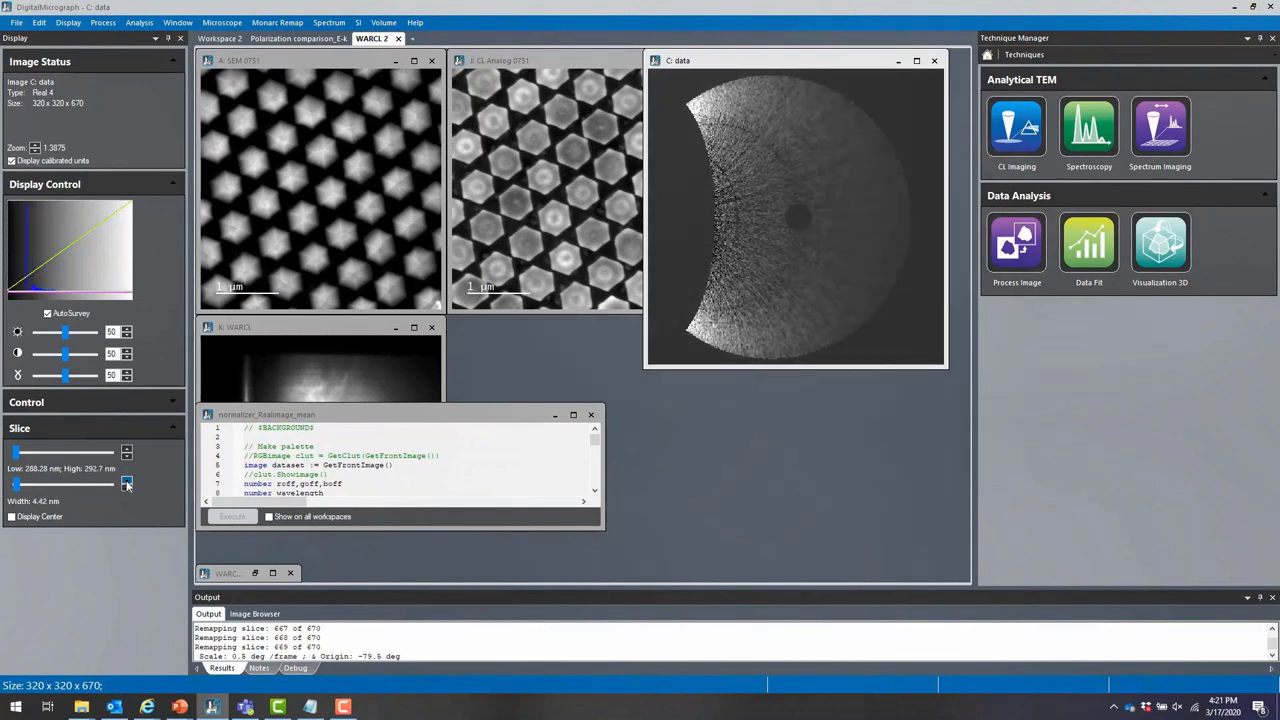
left_click_drag(16, 453, 70, 460)
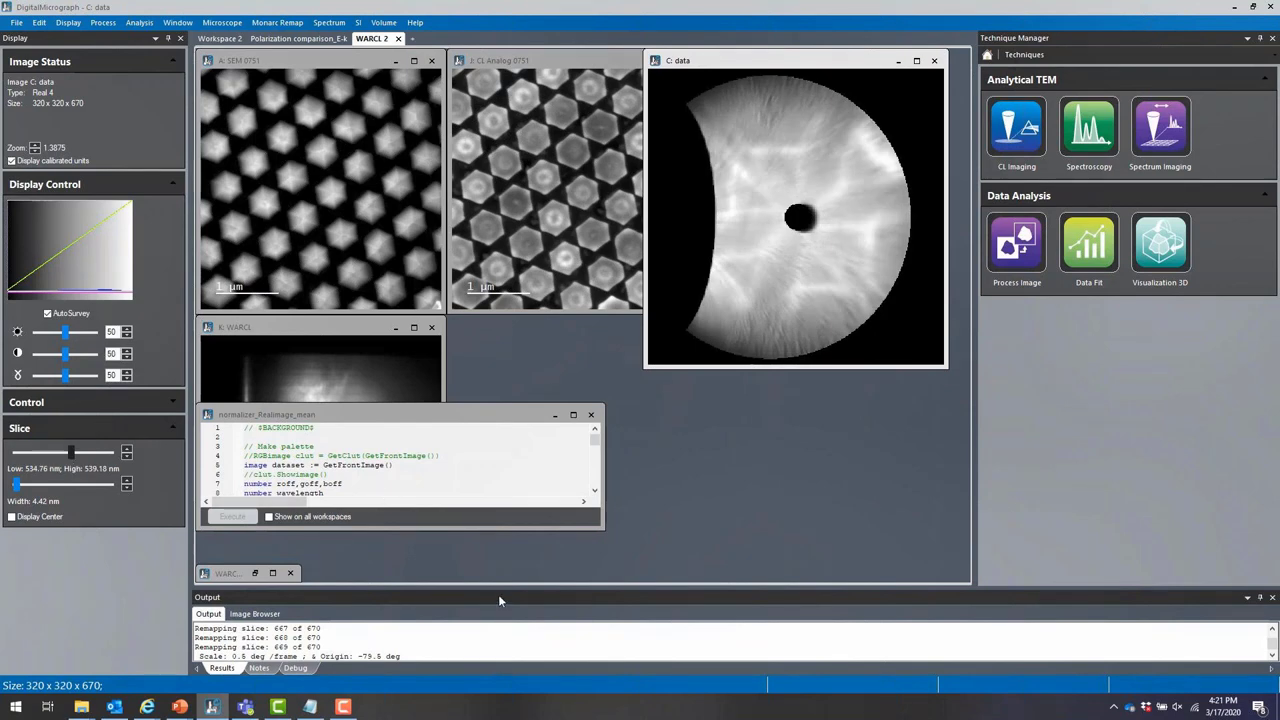
Restore the WARCL polar map to energy-Momentum mapping script and execute it on the normalised data image
left_click(256, 573)
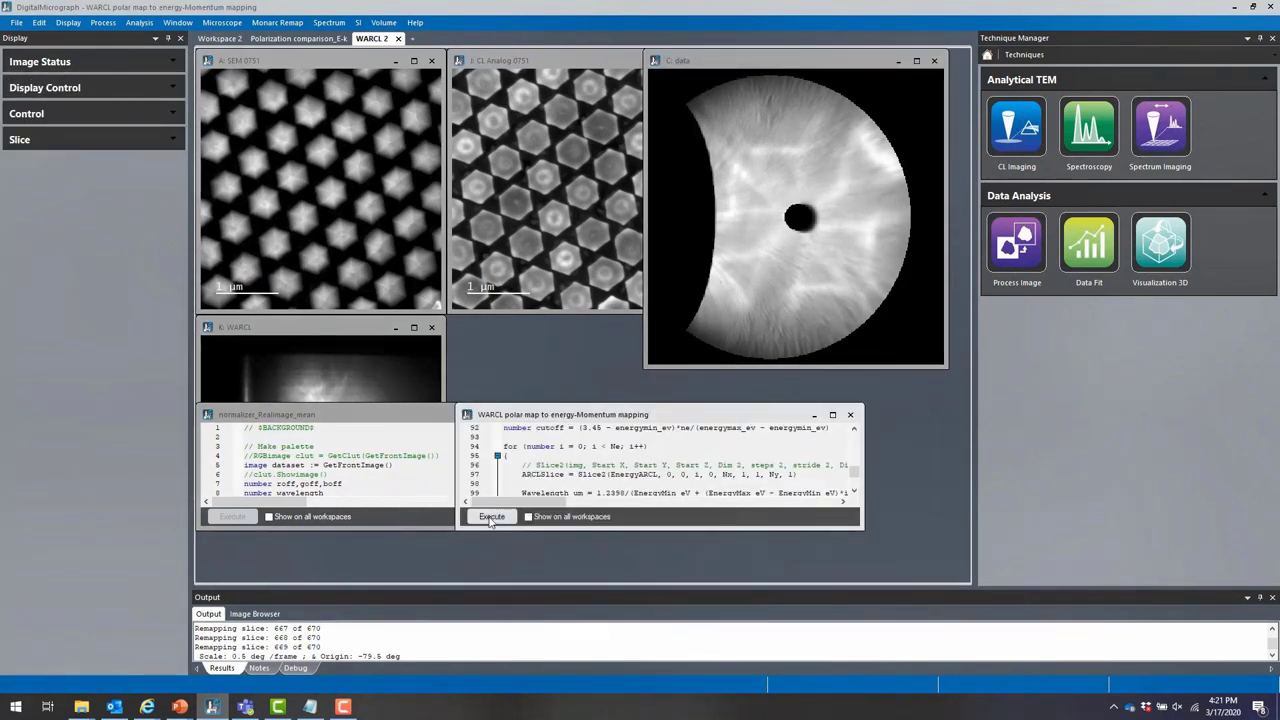
left_click(491, 517)
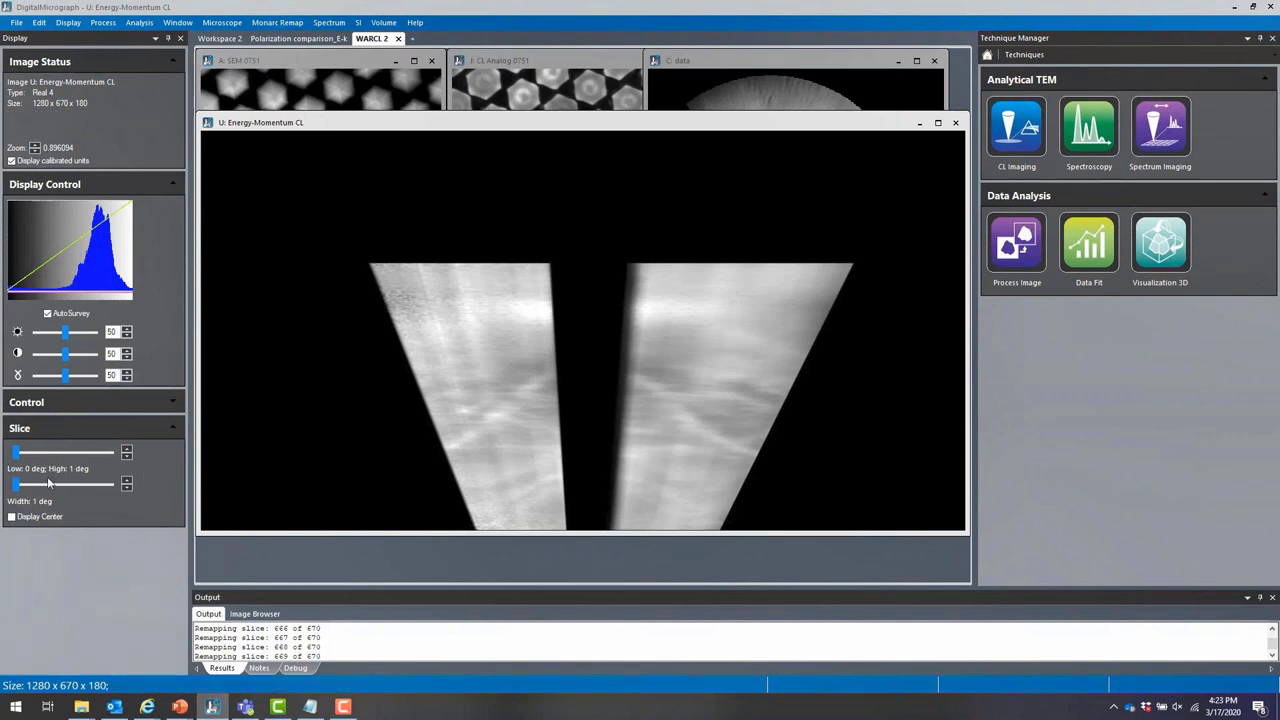
Set the Energy-Momentum CL slice to 86 to 93 deg with a width of 7 deg, and turn on its caption at size 15
left_click_drag(15, 485, 62, 453)
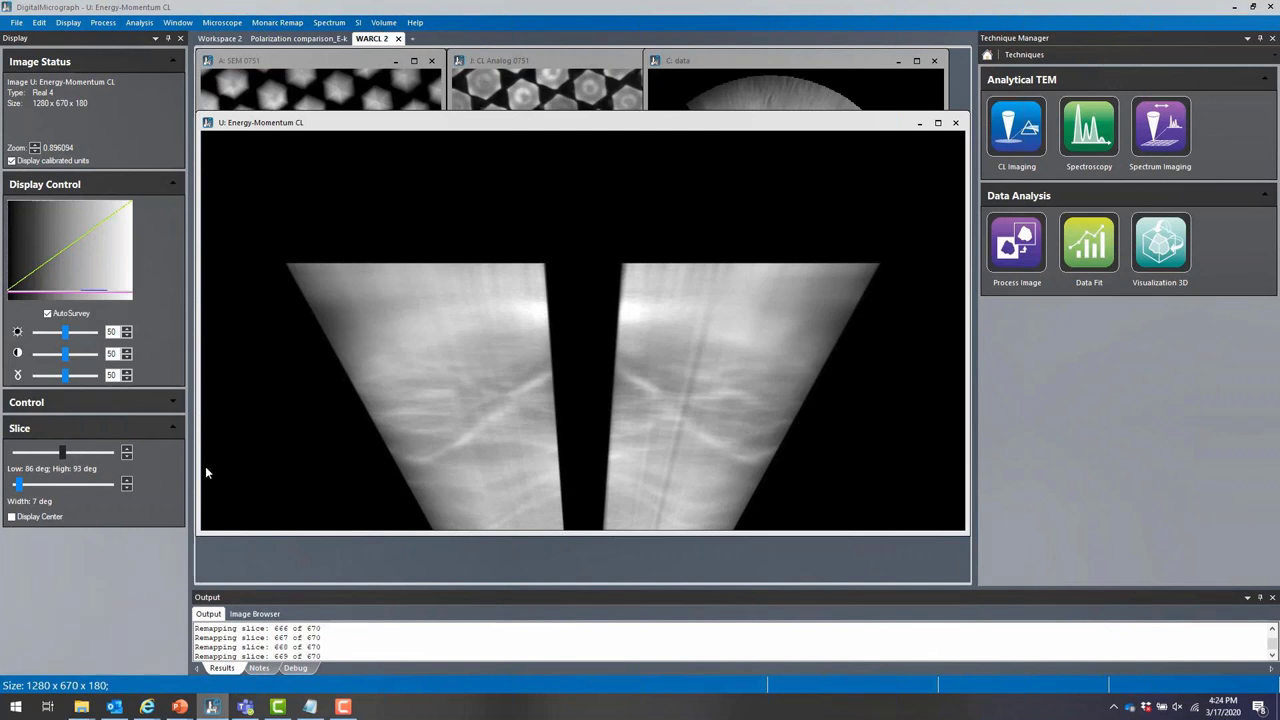
right_click(328, 490)
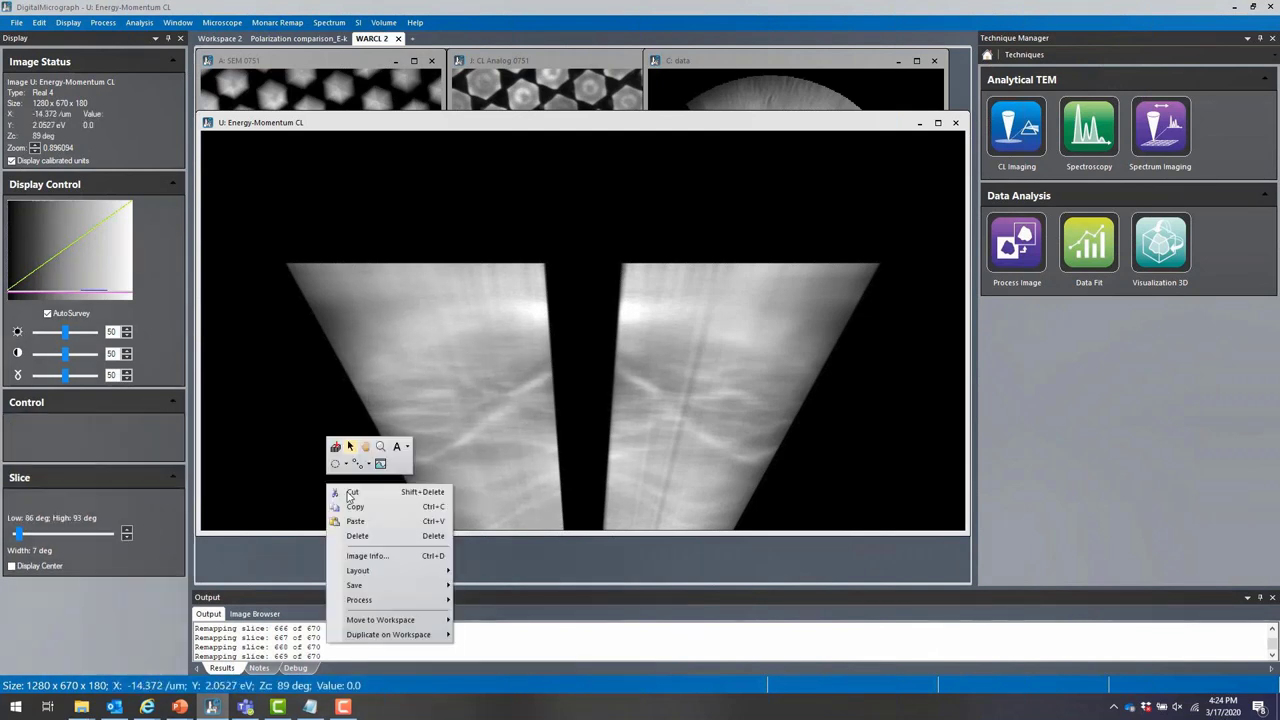
left_click(377, 565)
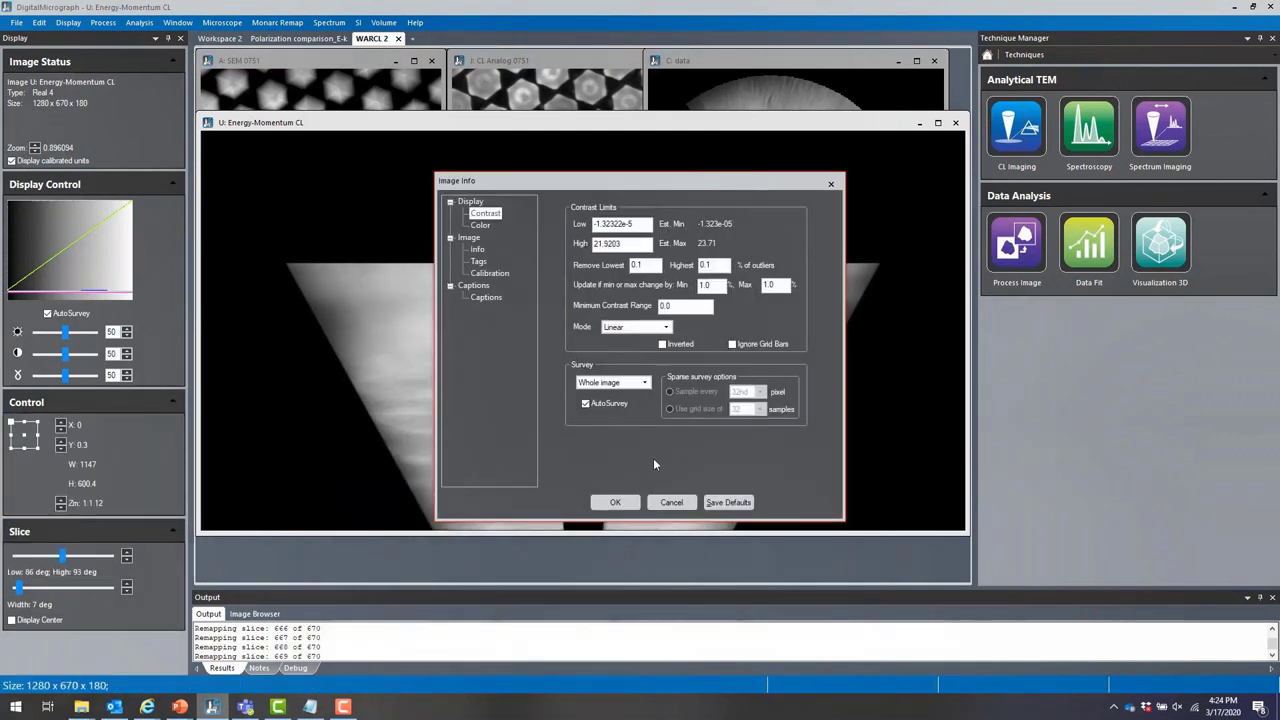
left_click(485, 298)
left_click(665, 309)
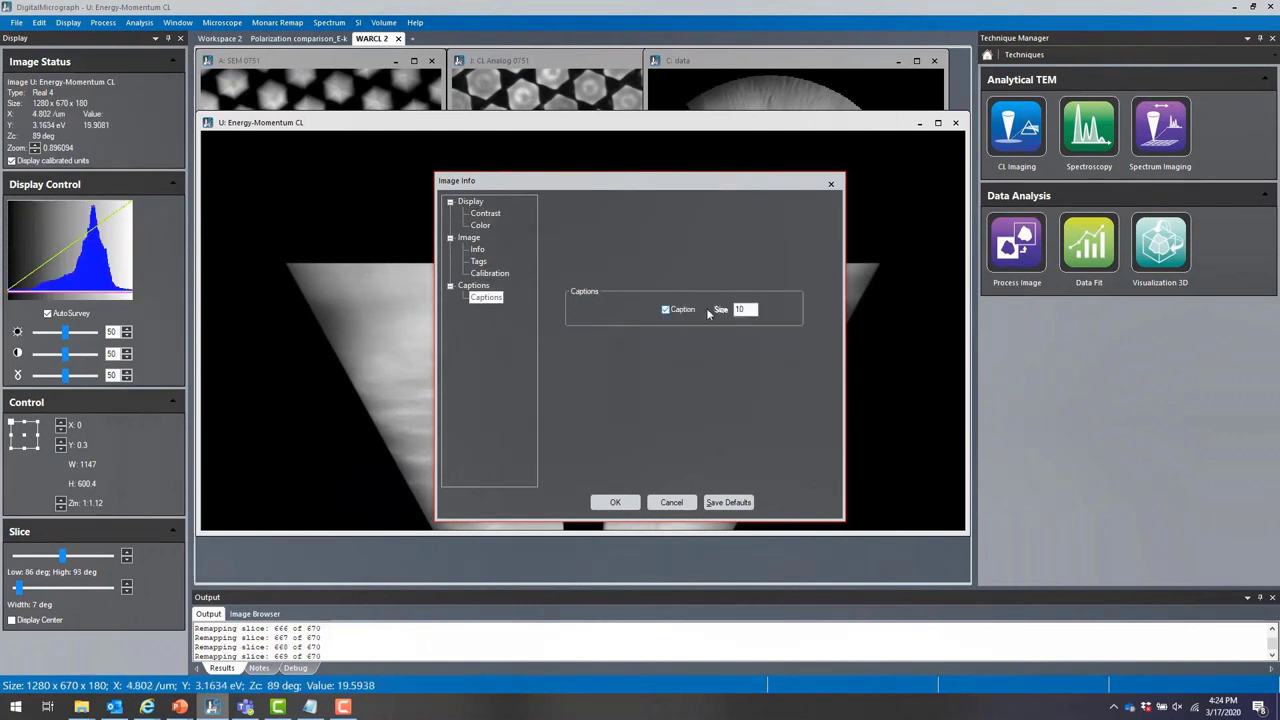
left_click(667, 309)
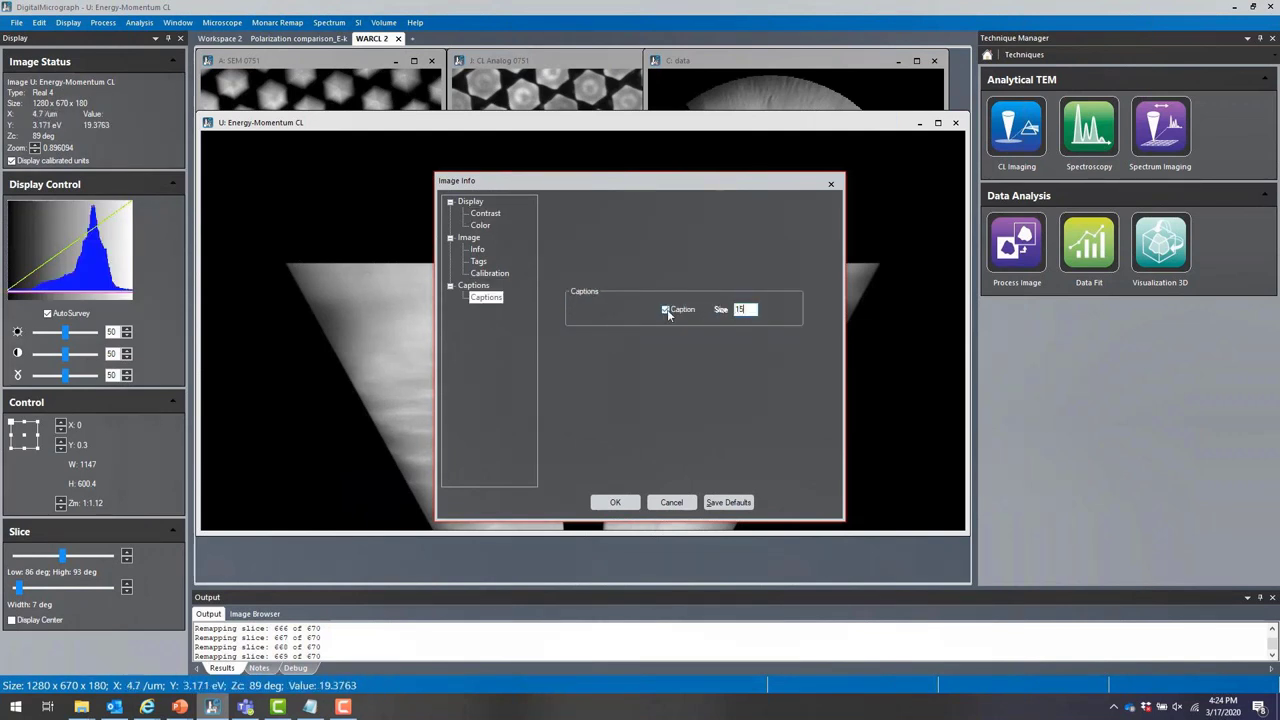
left_click(632, 501)
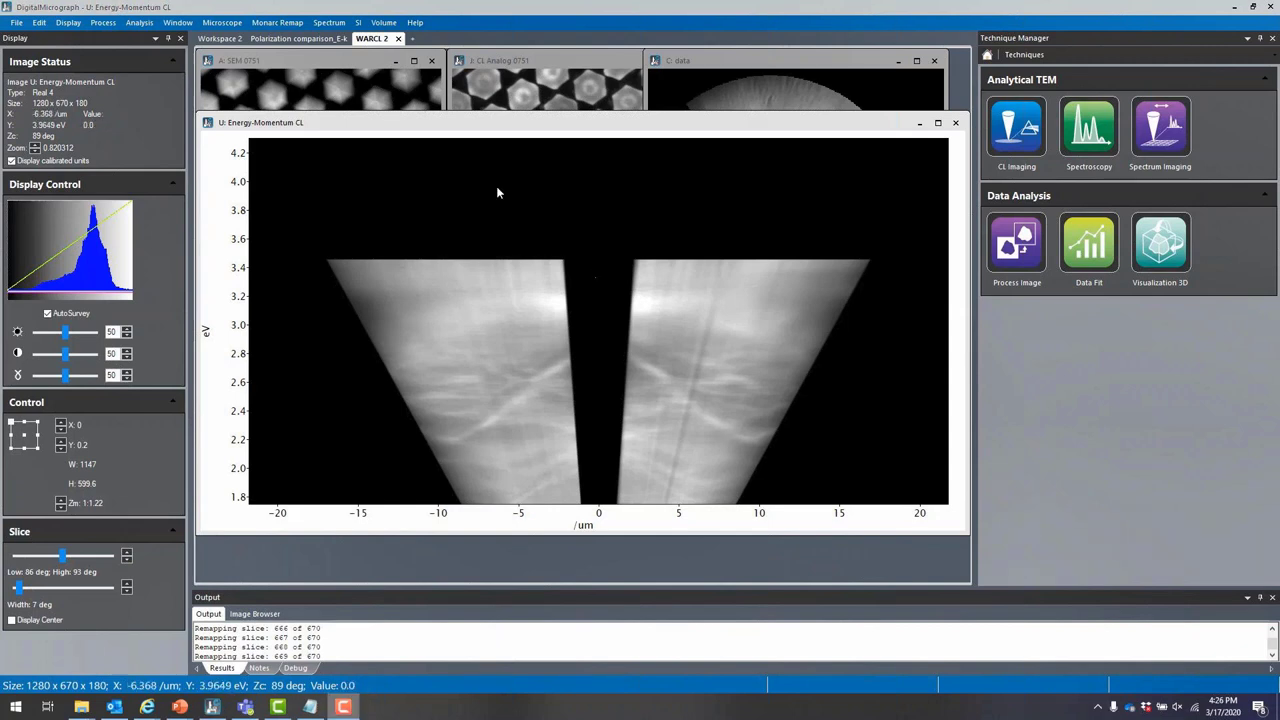
Switch to Workspace 2 and view the 668.43 to 669.07 nm slice of the normalised WARCL polar map
left_click(223, 39)
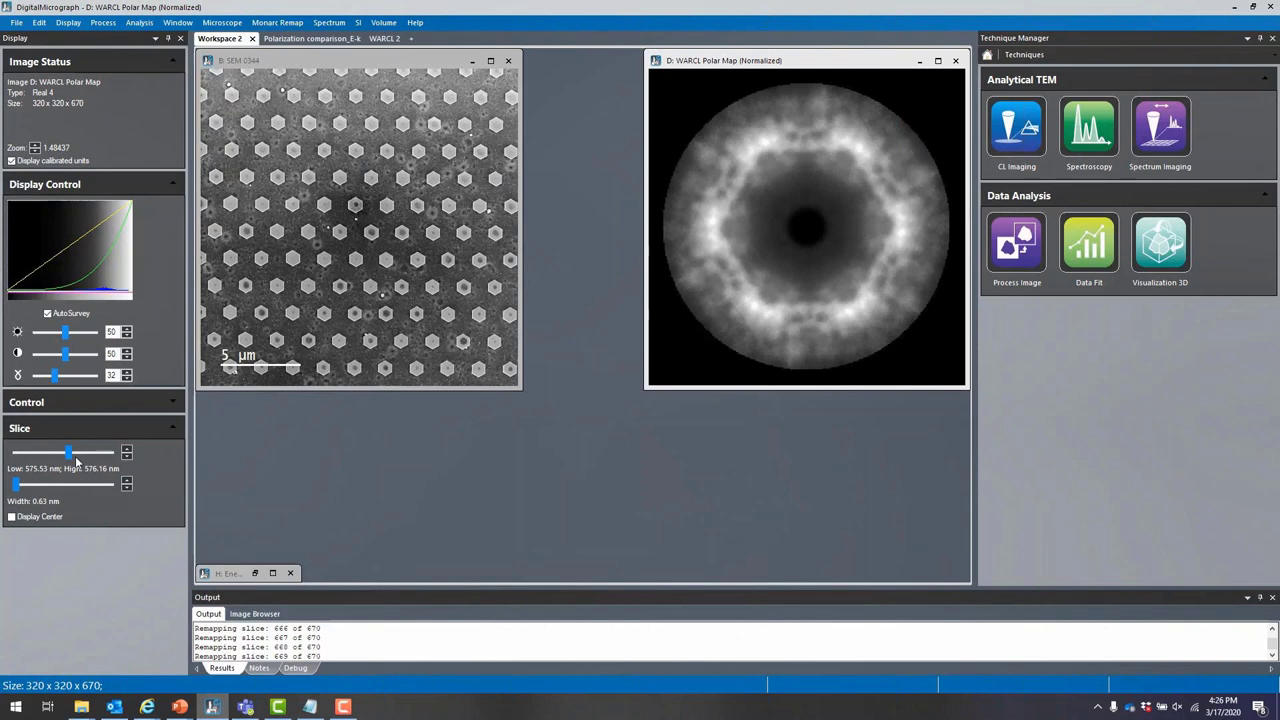
mouse_move(68, 453)
left_mouse_down()
mouse_move(50, 455)
mouse_move(89, 459)
left_mouse_up()
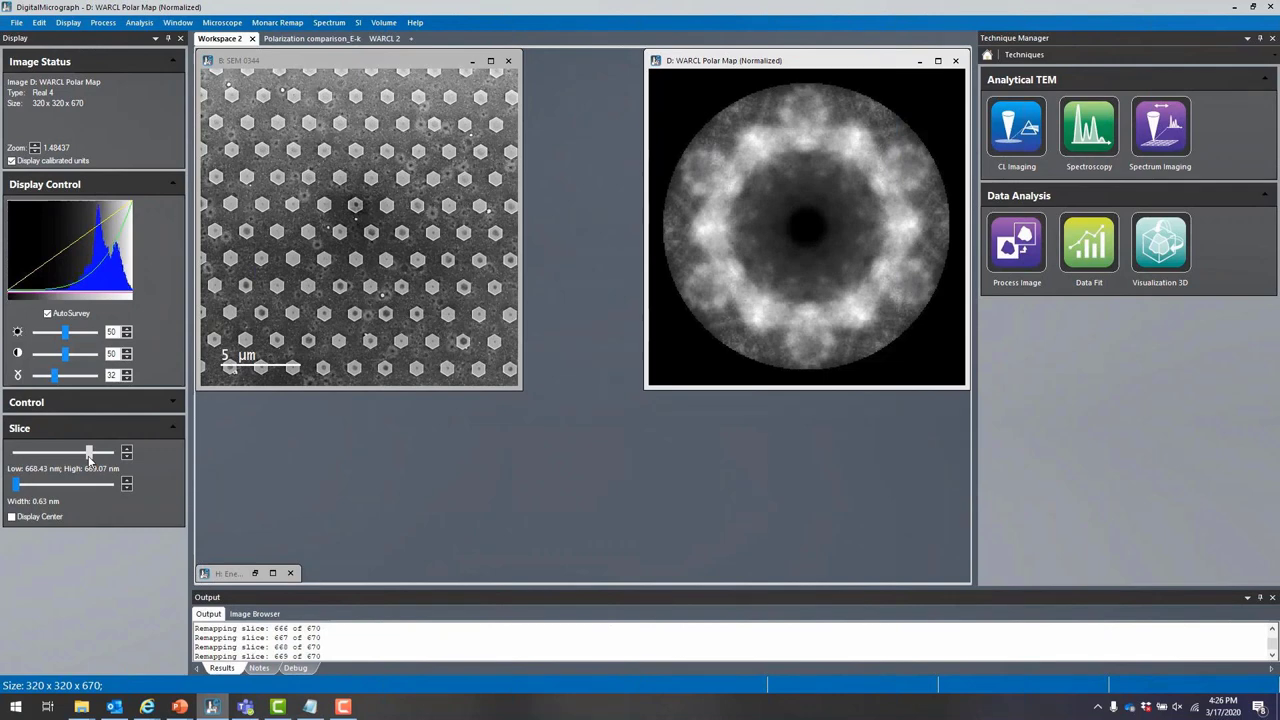
Restore and enlarge the minimised Energy-Momentum CL image in Workspace 2, and move its slice to 175 to 180 deg
left_click(257, 573)
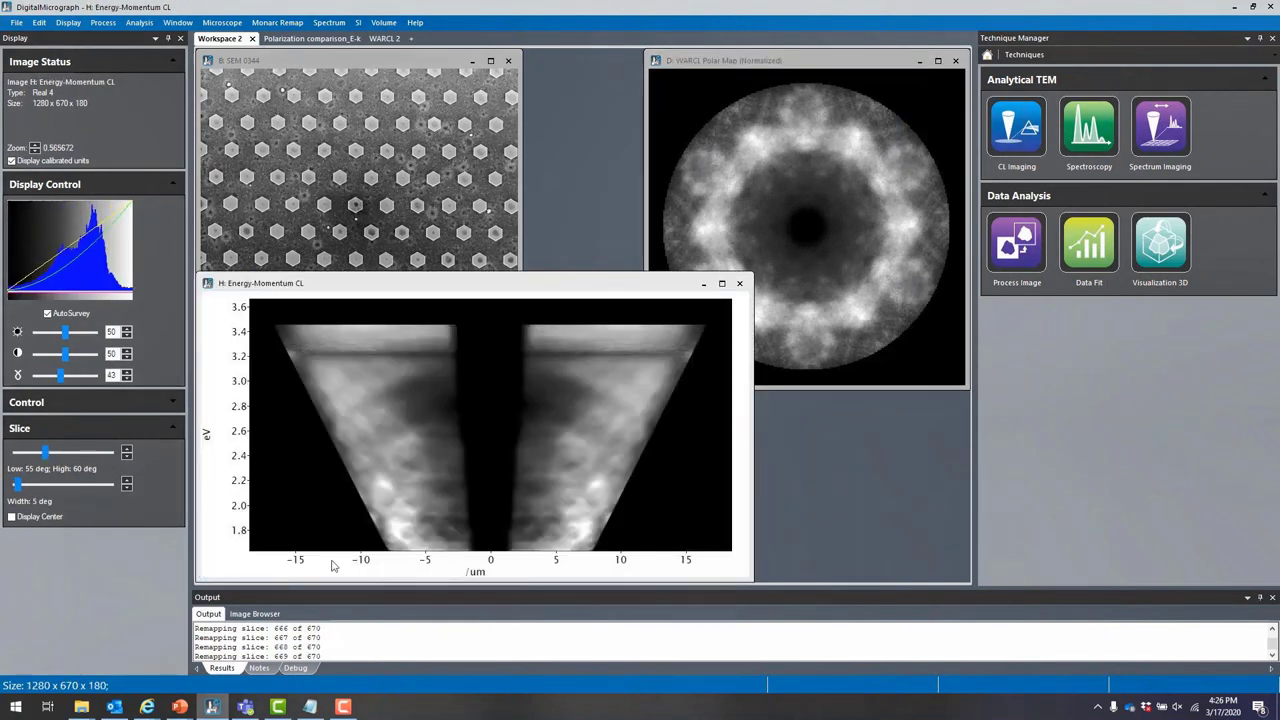
left_click_drag(753, 273, 968, 130)
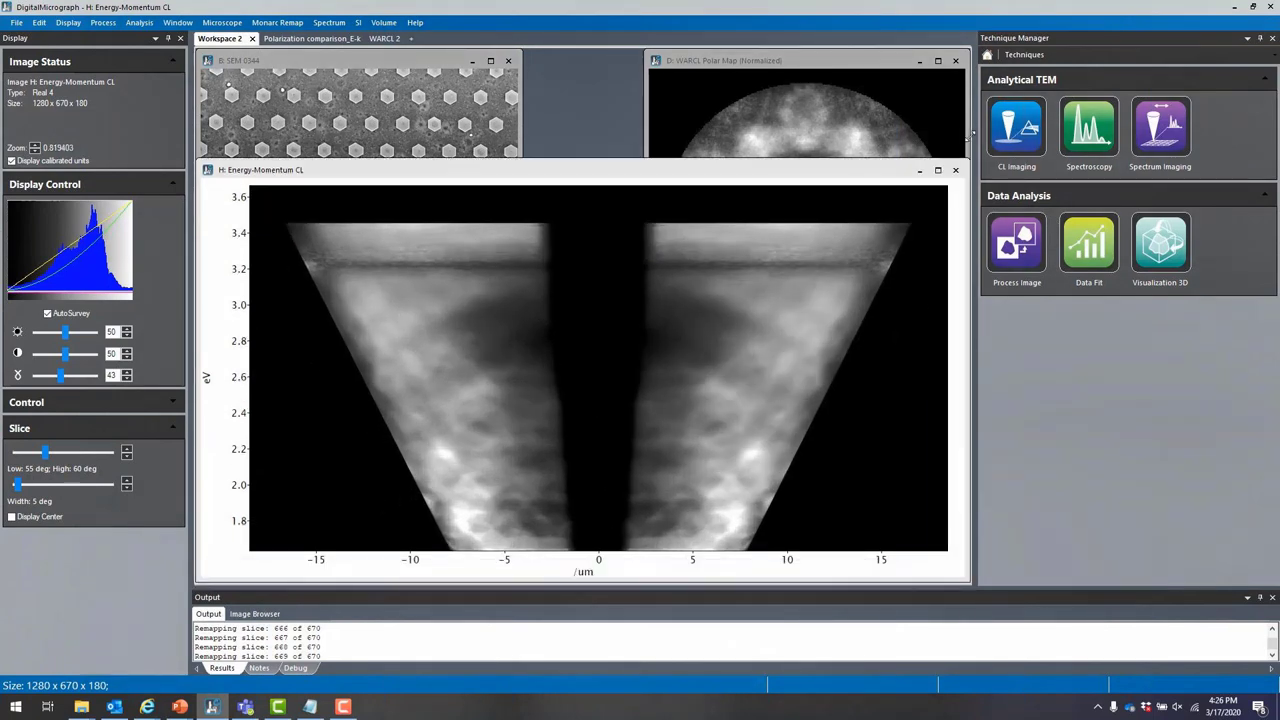
left_click(49, 455)
left_click_drag(49, 455, 110, 453)
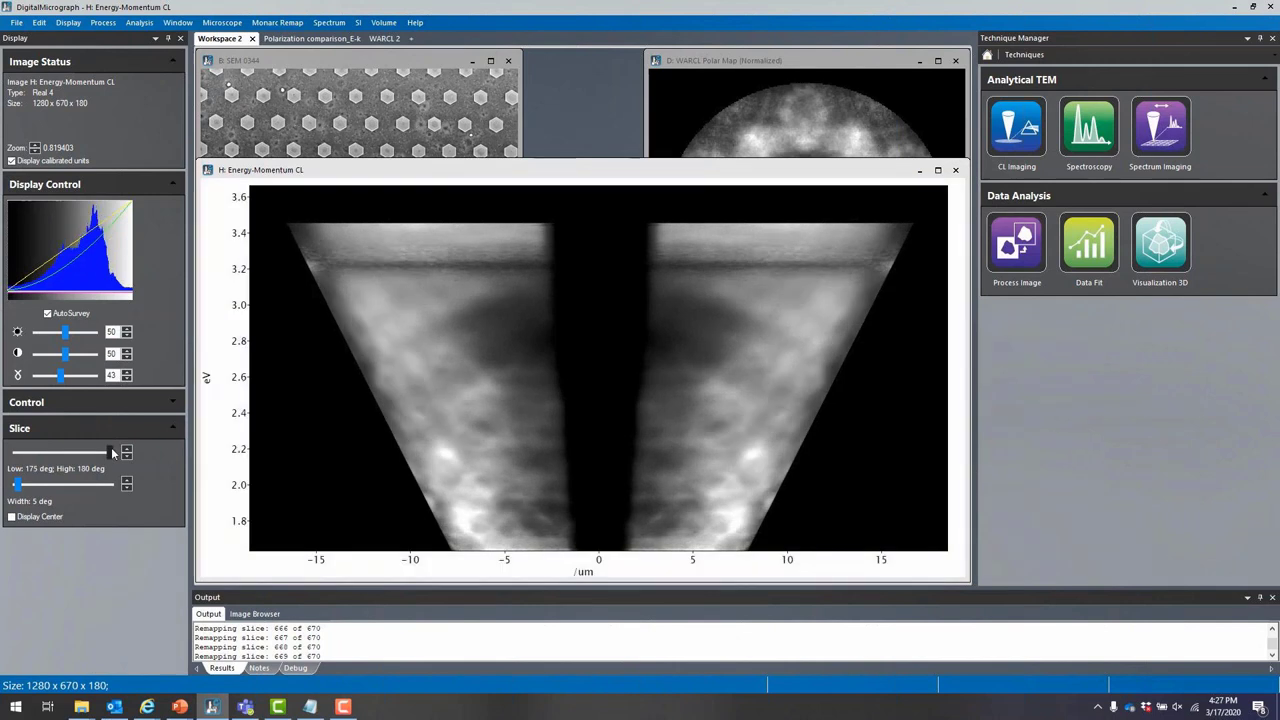
left_click(345, 707)
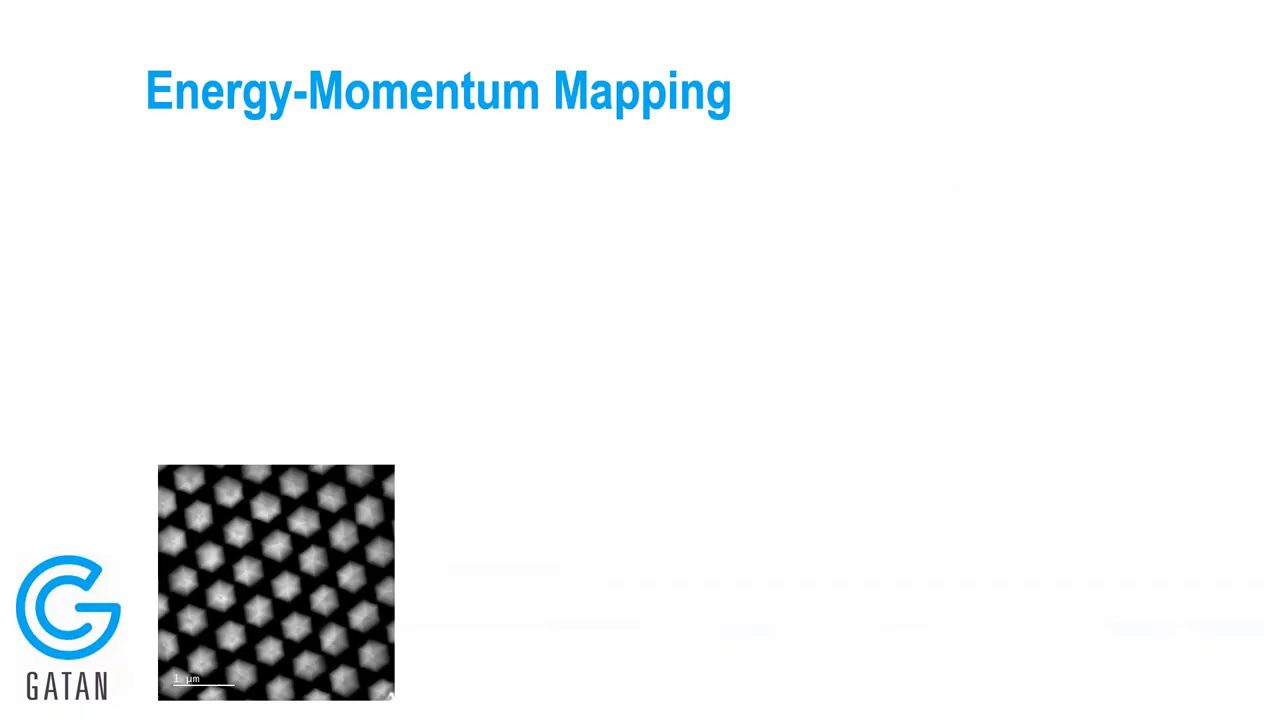